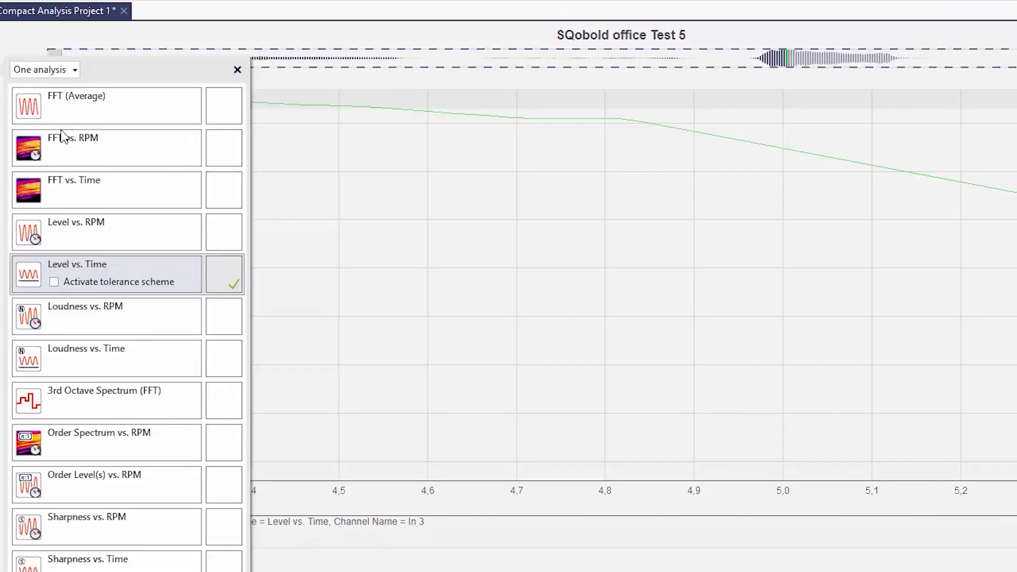
- Switch the analysis to FFT vs. Time and restore the spectrogram to the full recording length
click(263, 201)
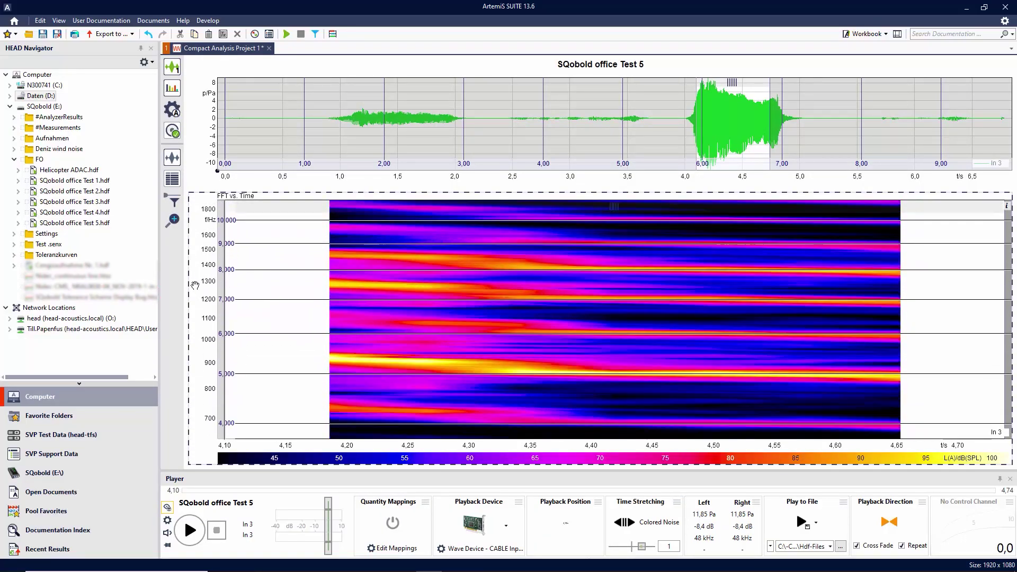
scroll(195, 285, up, 1)
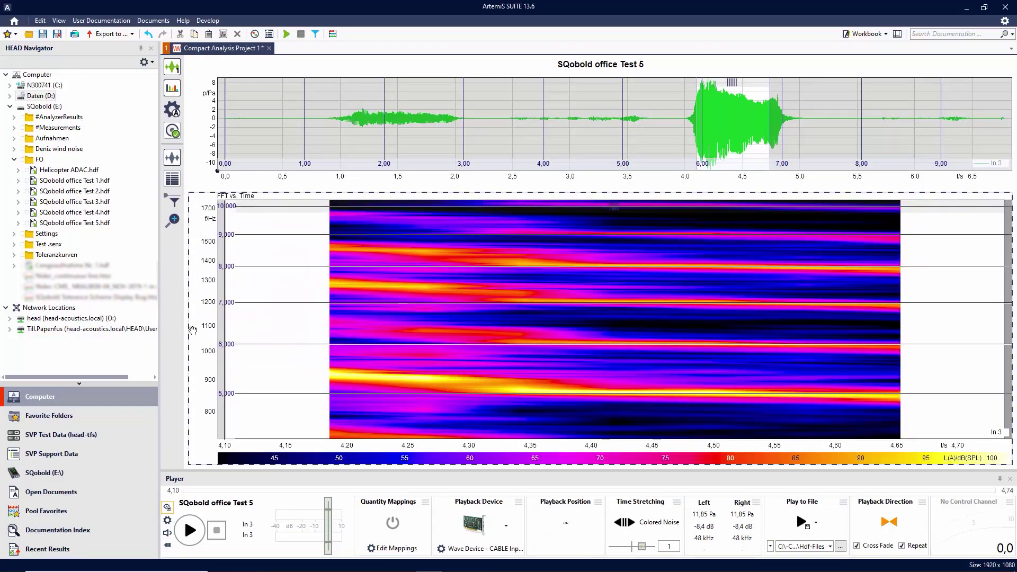
drag(771, 147, 771, 147)
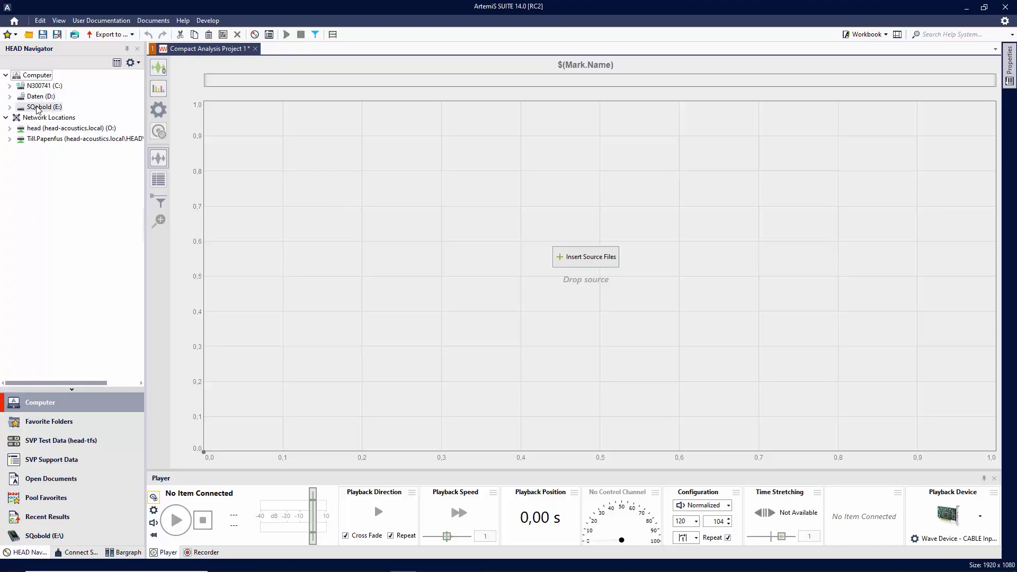
- Expand SQobold (E:) and FO, then drop SQobold office Test 5.hdf onto the empty chart
click(10, 107)
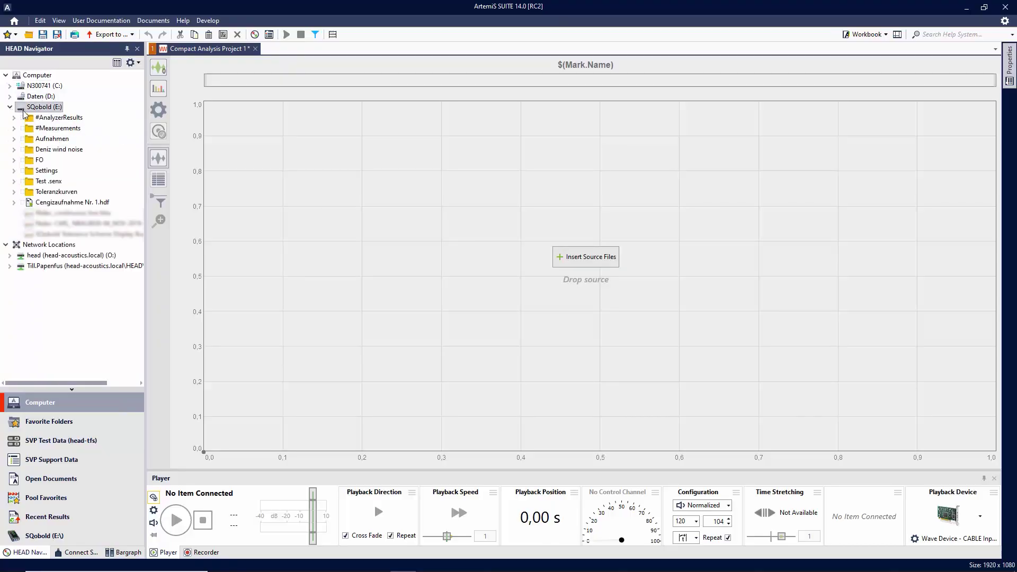
click(15, 160)
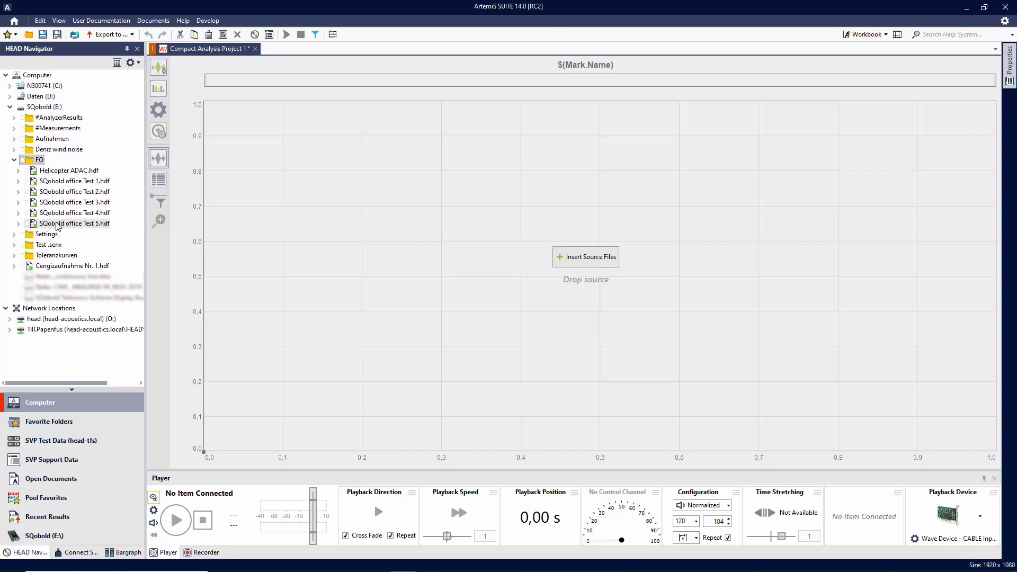
drag(55, 224, 133, 242)
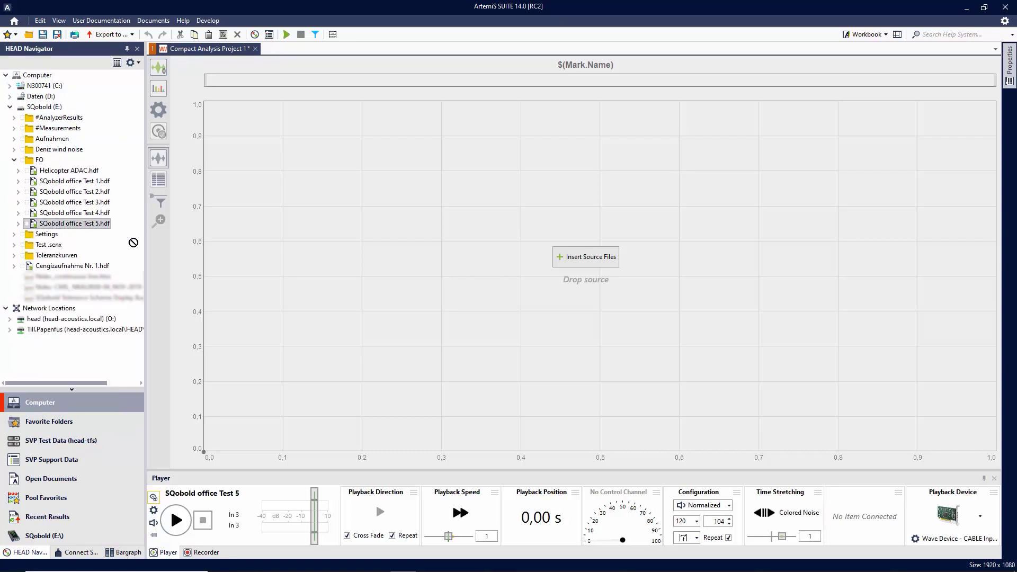
drag(435, 284, 437, 284)
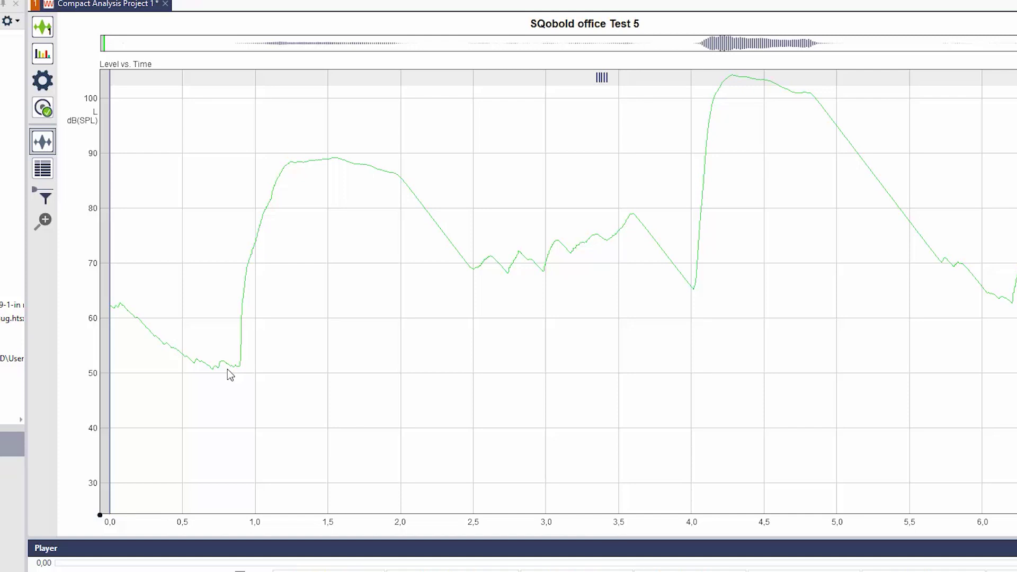
- Open the level chart's quick options to read the first peak, 89,2 dB at 1,547 s
right_click(361, 163)
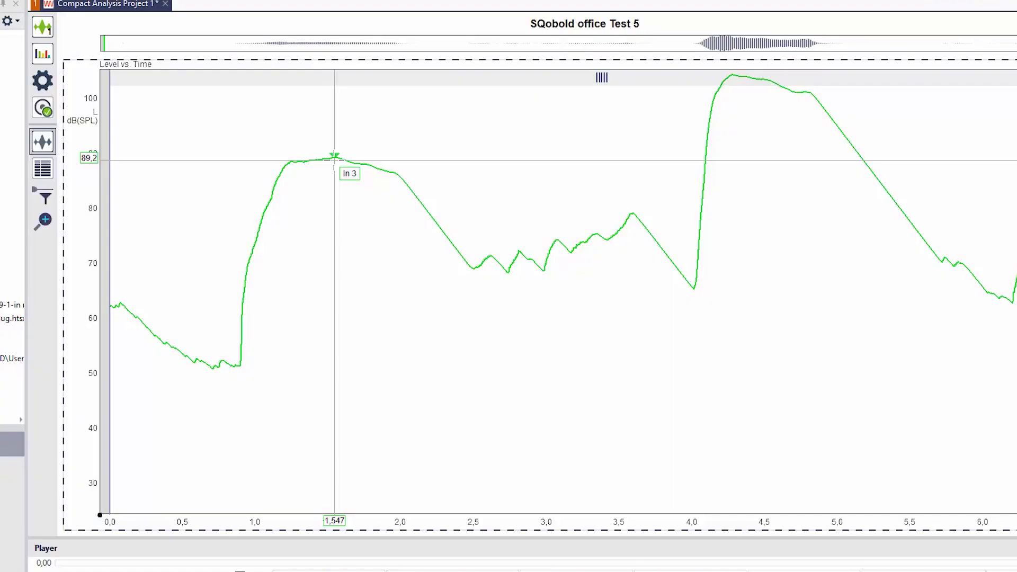
- Move the read-out cursor onto the second peak at about 4,72 s
drag(334, 159, 786, 155)
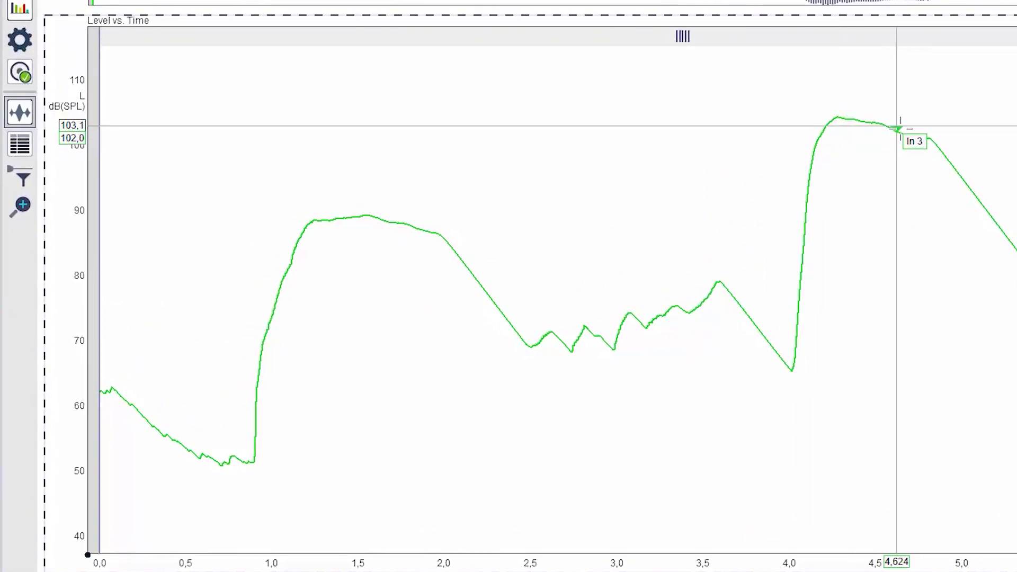
drag(895, 129, 913, 136)
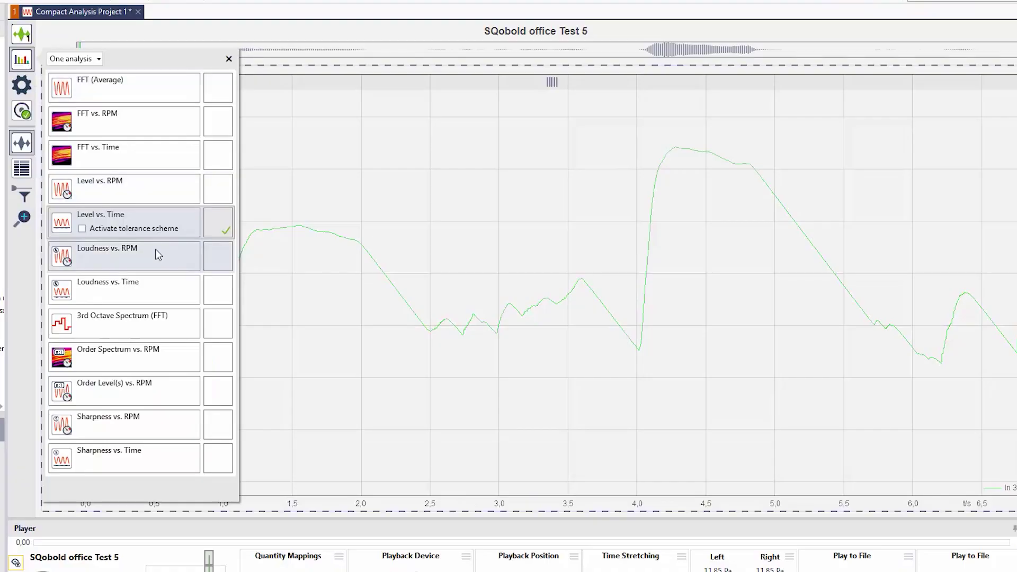
- Switch to Loudness vs. Time and place cursors on the loudness peaks near 1,5 s and 4,6 s
click(212, 287)
click(345, 348)
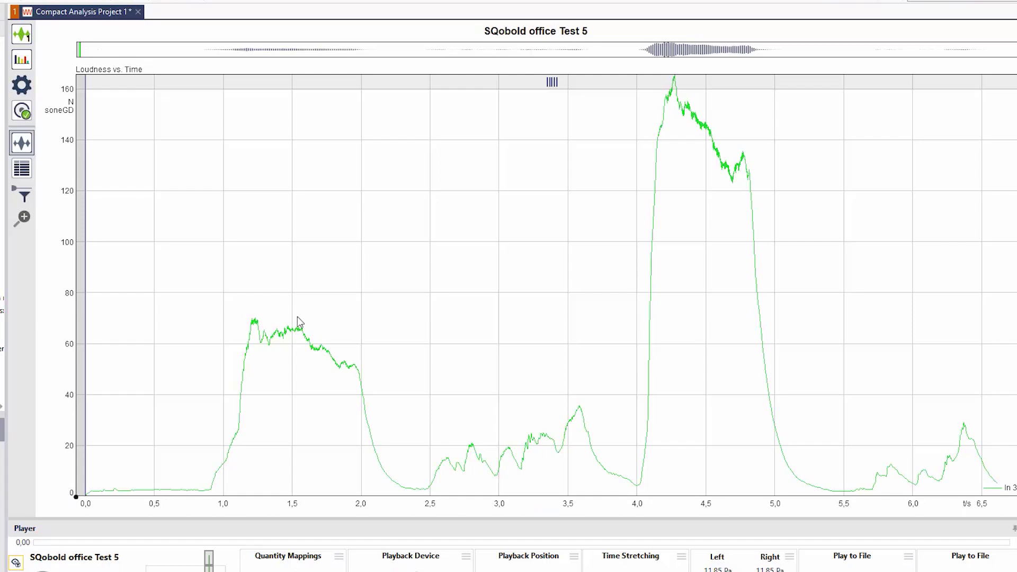
click(303, 341)
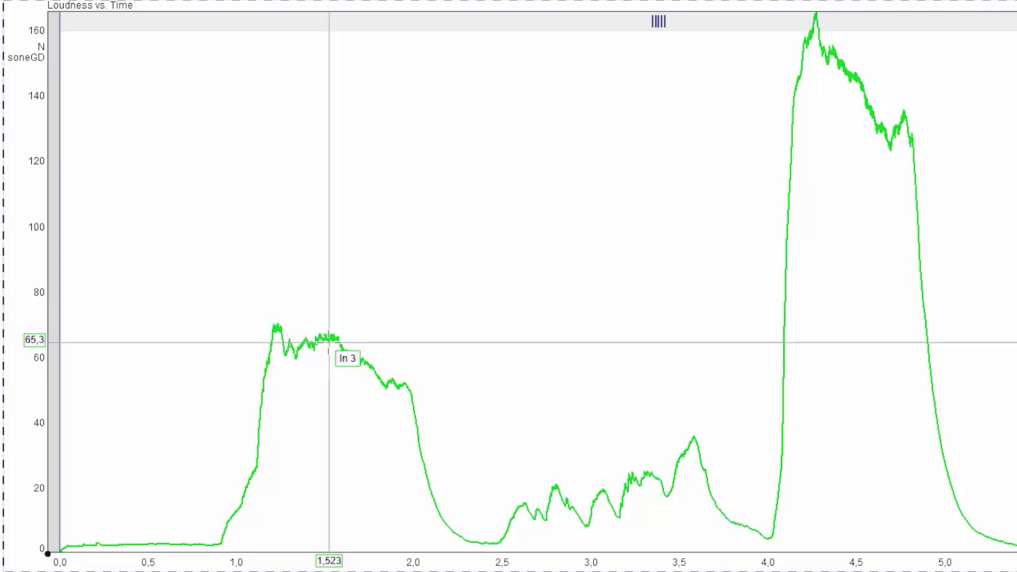
click(869, 110)
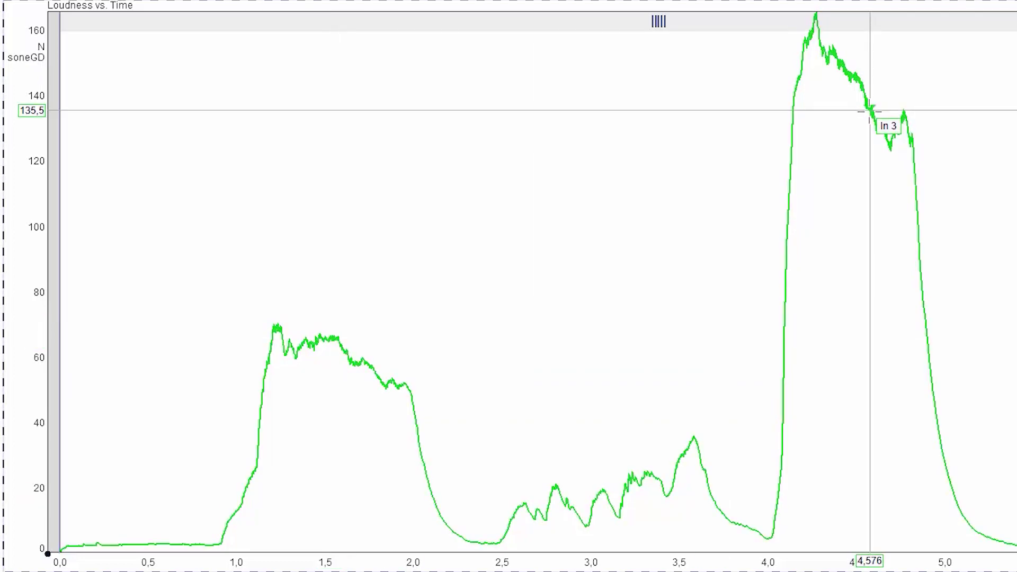
drag(869, 110, 879, 115)
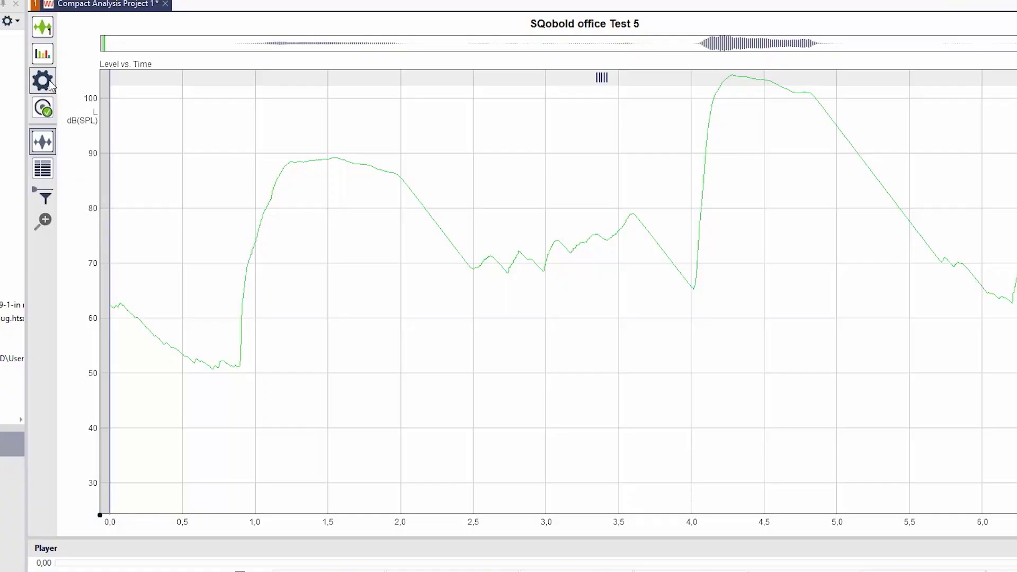
- Set the chart's Spectral Weighting to A in the display settings
click(43, 81)
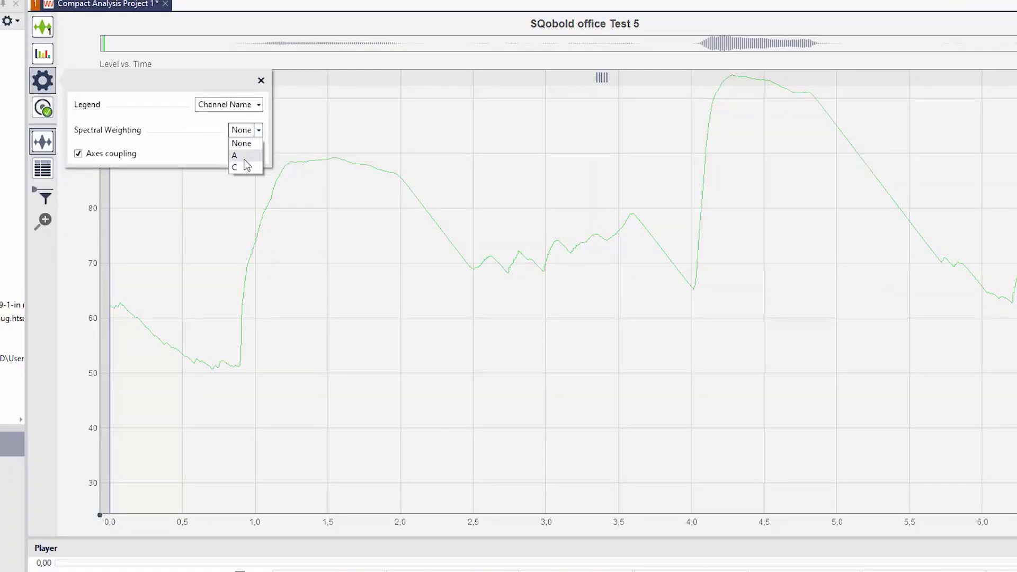
click(329, 270)
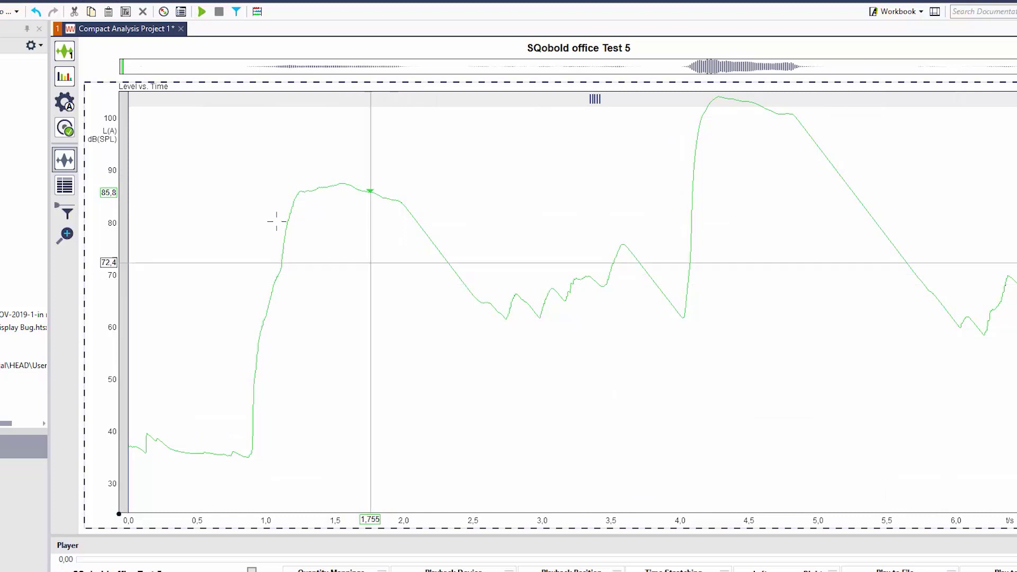
- Zoom the level chart to the 1,39–1,94 s range and show the value table
drag(151, 150, 319, 149)
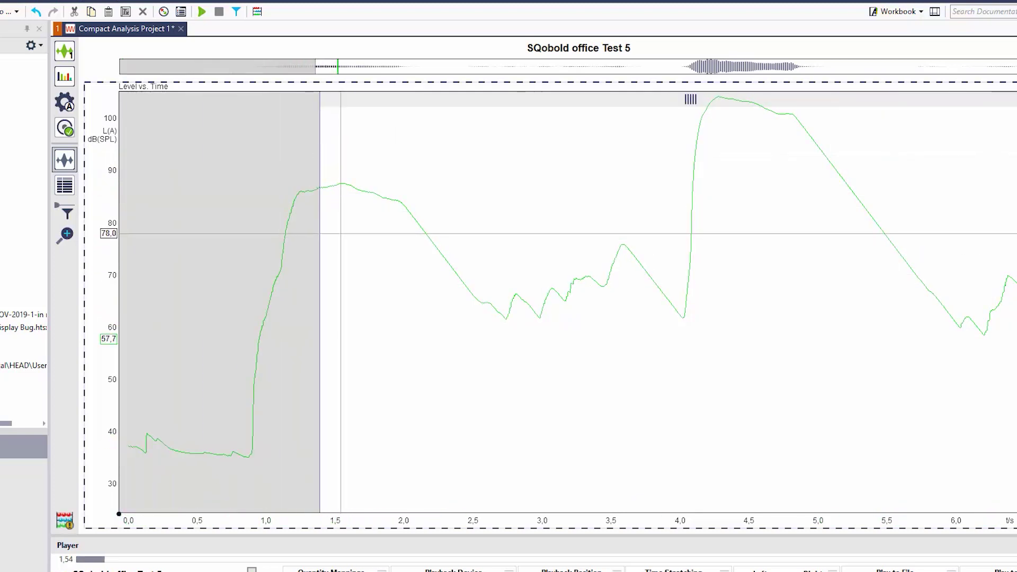
drag(1013, 235, 399, 201)
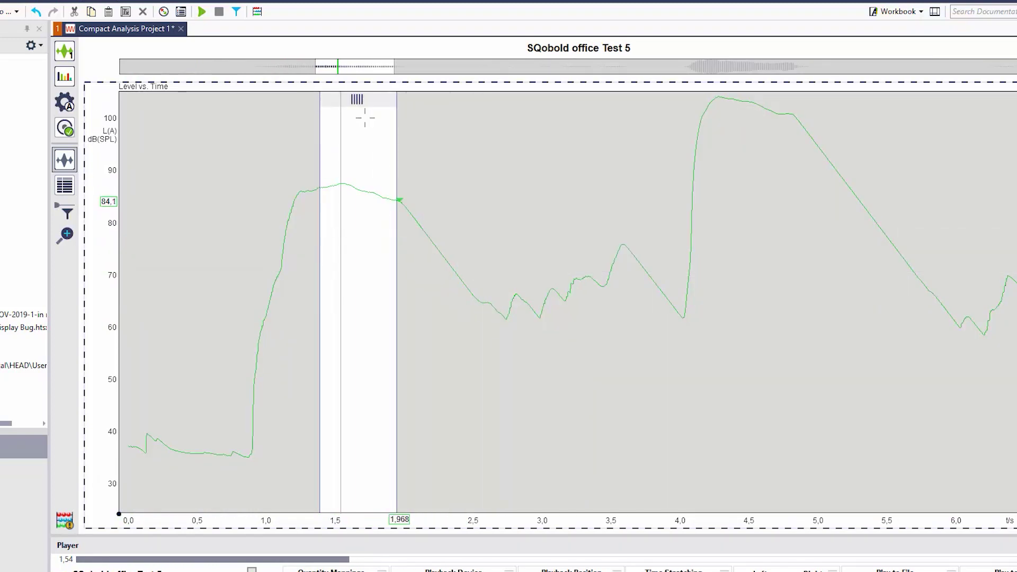
click(257, 13)
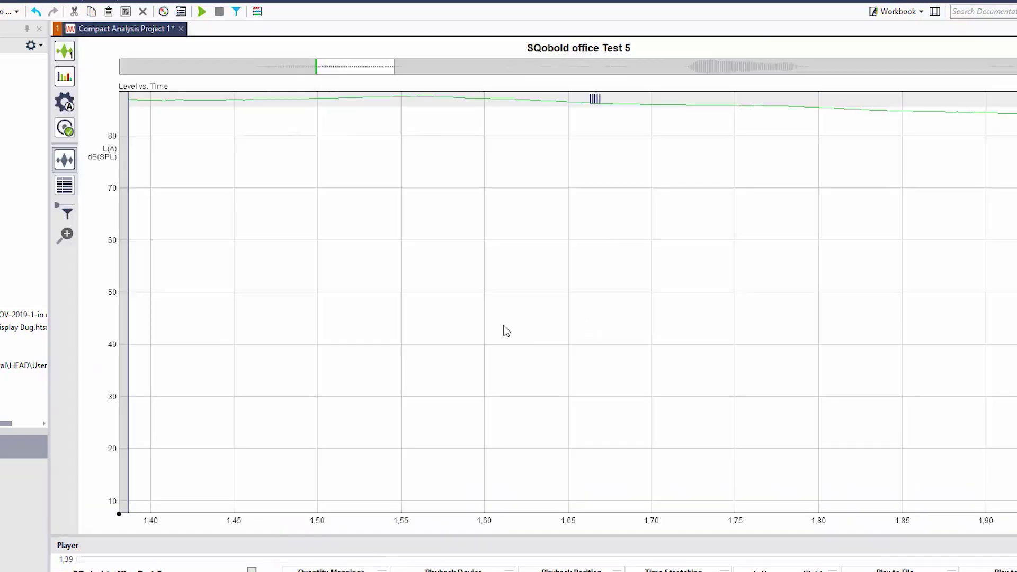
click(64, 186)
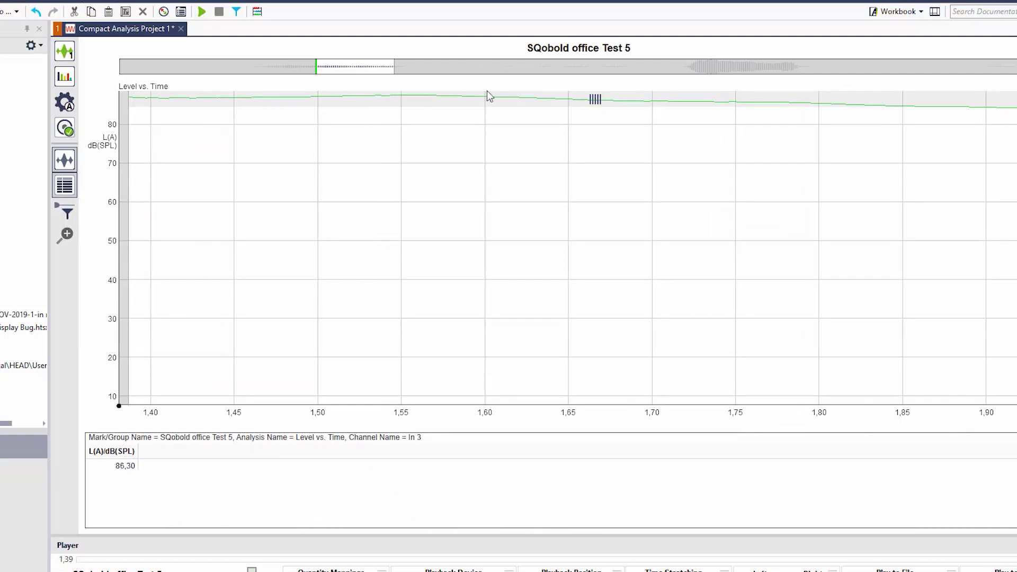
- Widen the displayed range to end at about 2,77 s using the overview strip
click(396, 71)
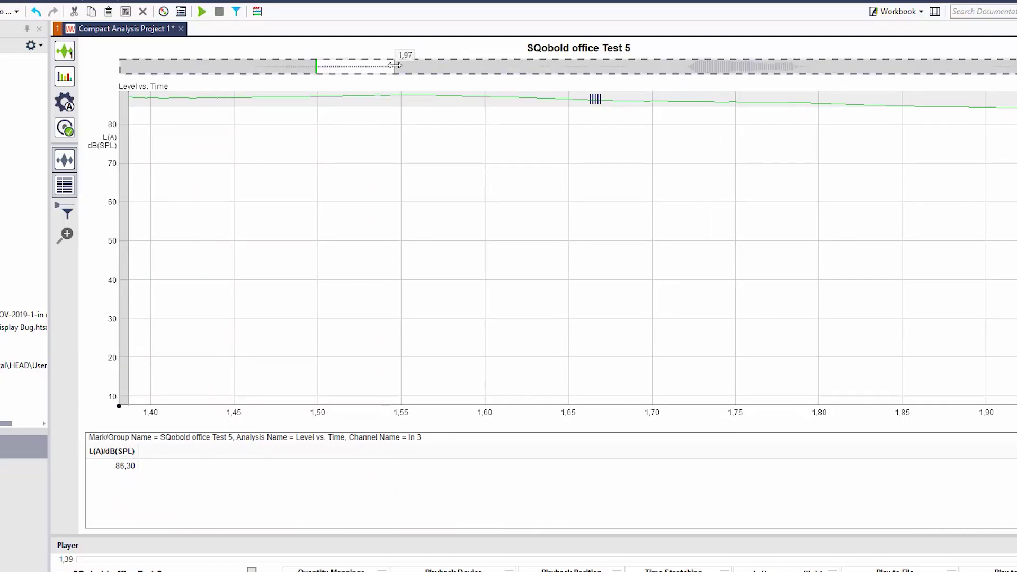
drag(394, 65, 508, 68)
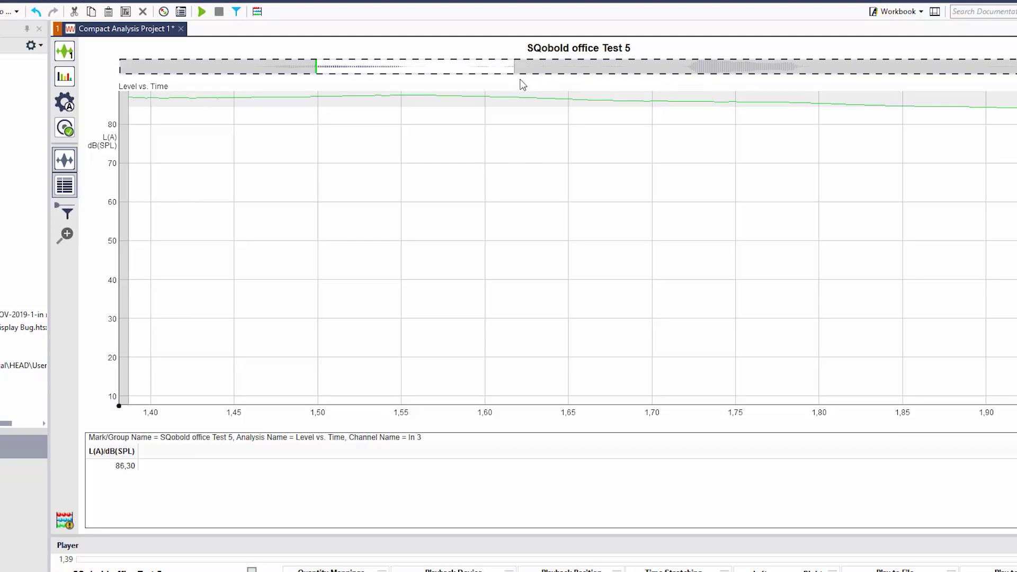
click(259, 15)
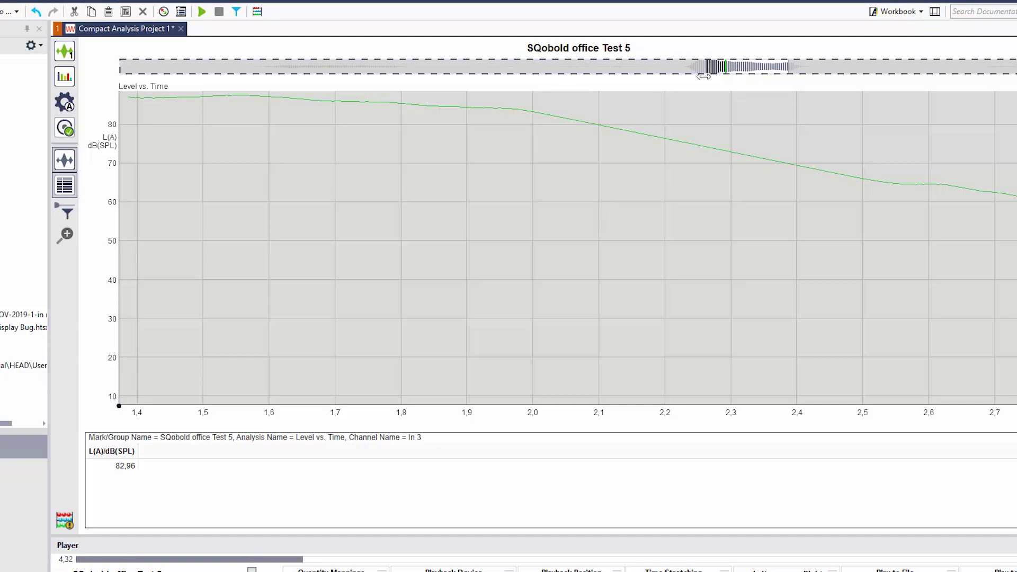
- Zoom onto the second event, stretching the range to 4,2–5,43 s, and set the position to 4,22 s
click(258, 11)
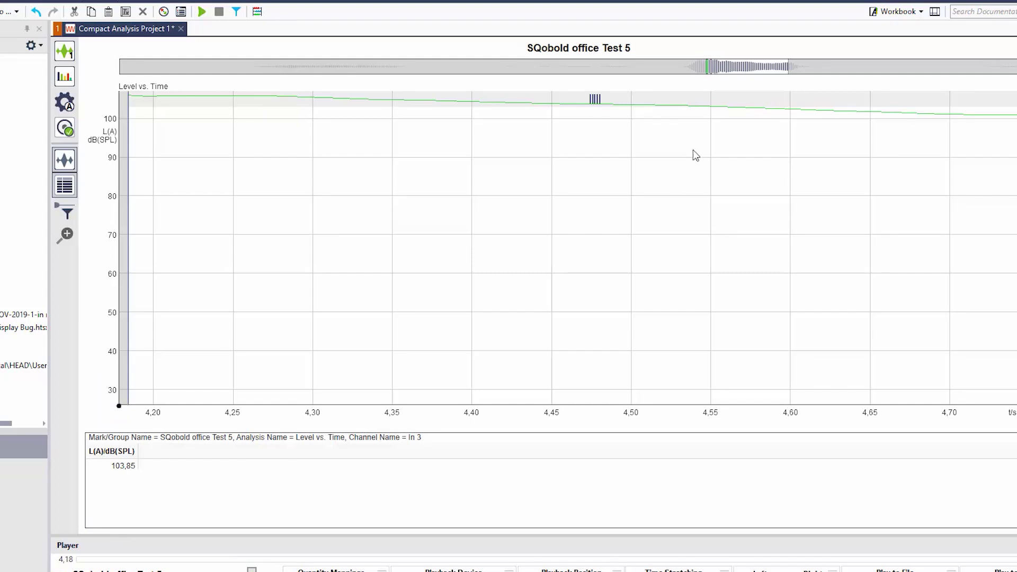
click(790, 72)
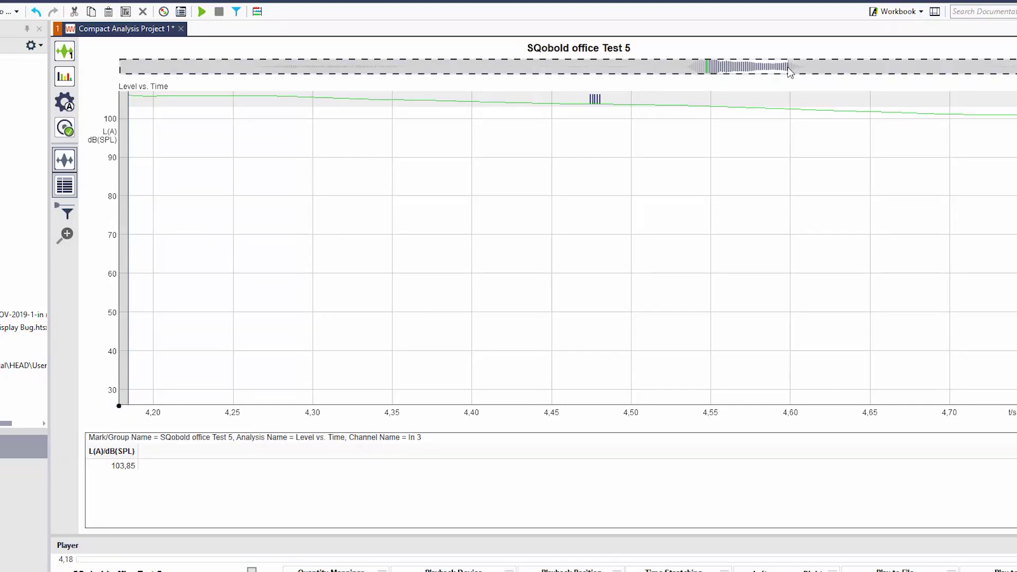
drag(785, 66, 877, 74)
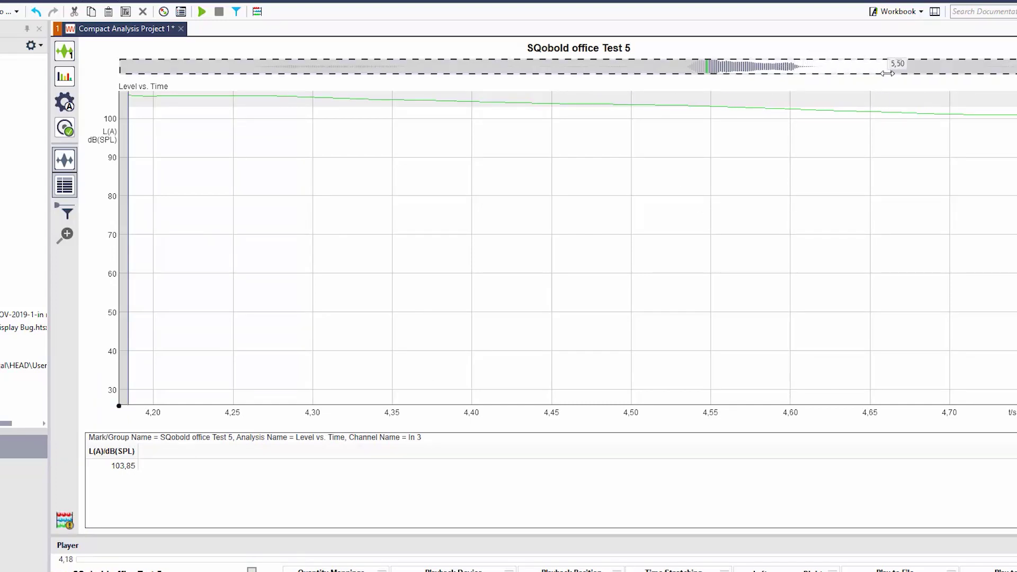
click(258, 11)
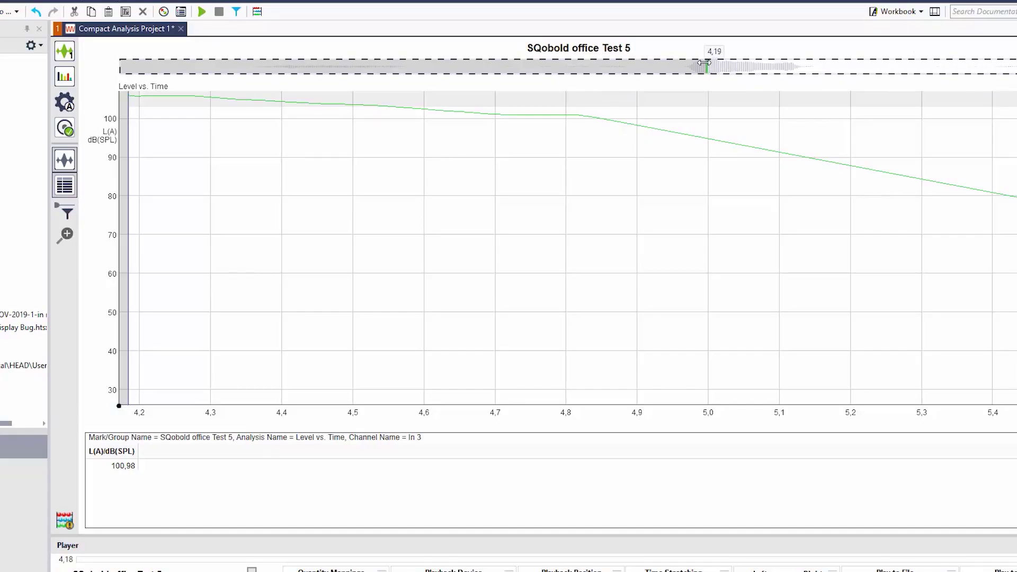
drag(703, 64, 148, 3)
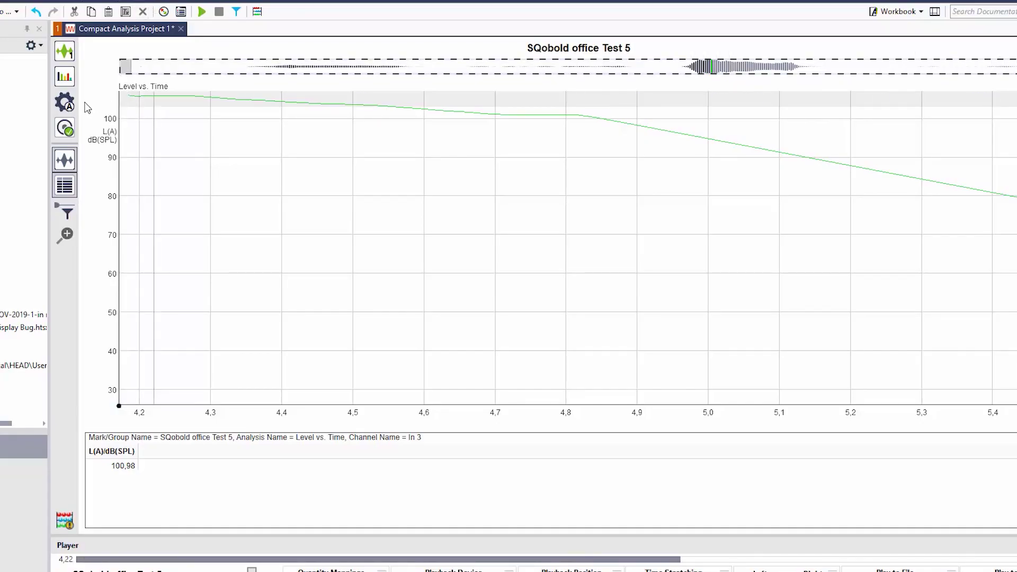
- Change the analysis type from Level vs. Time to FFT vs. Time
click(64, 76)
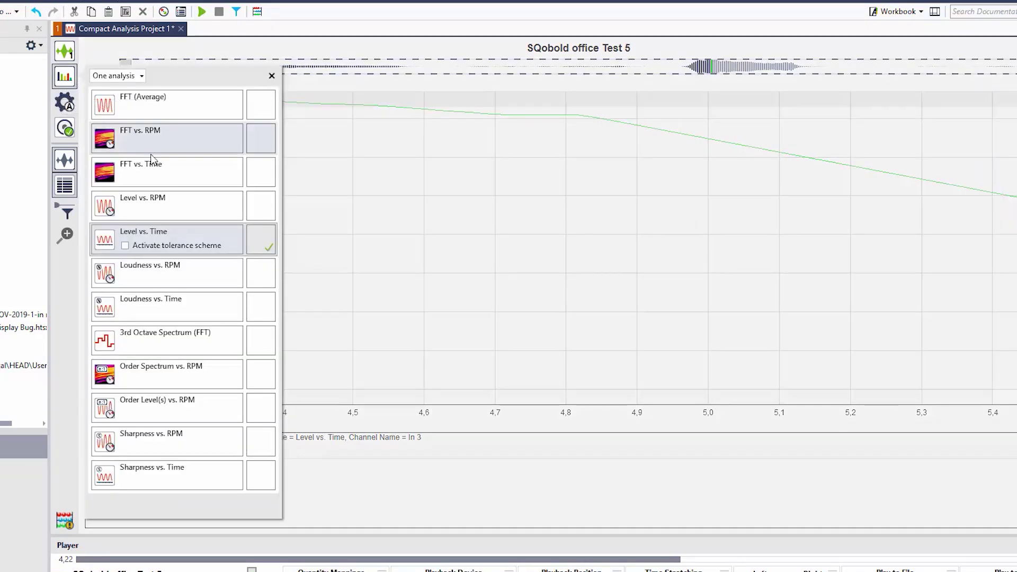
click(264, 175)
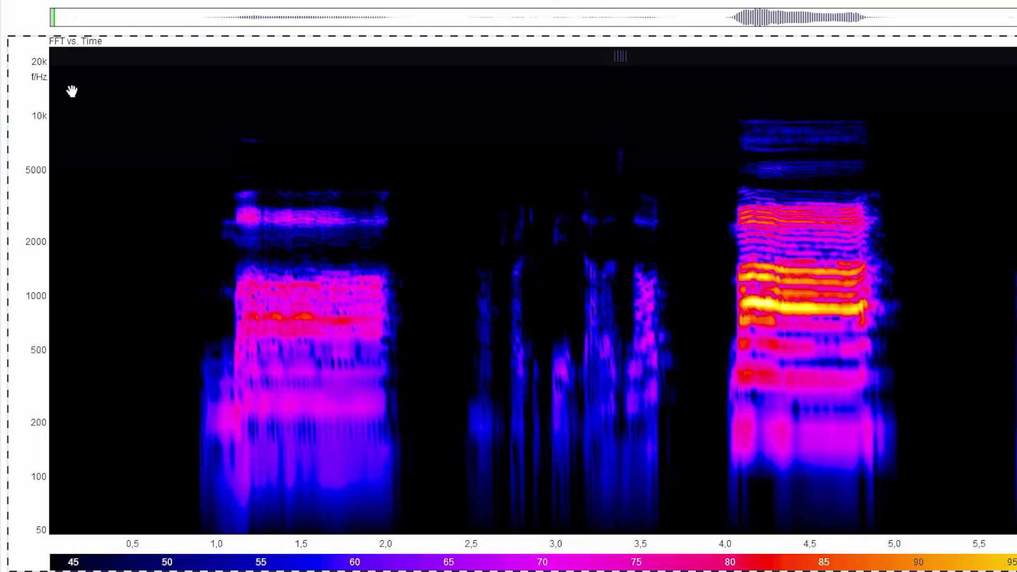
- Try linear frequency-axis scaling, then set it back to logarithmic (50 Hz–20 kHz)
right_click(39, 151)
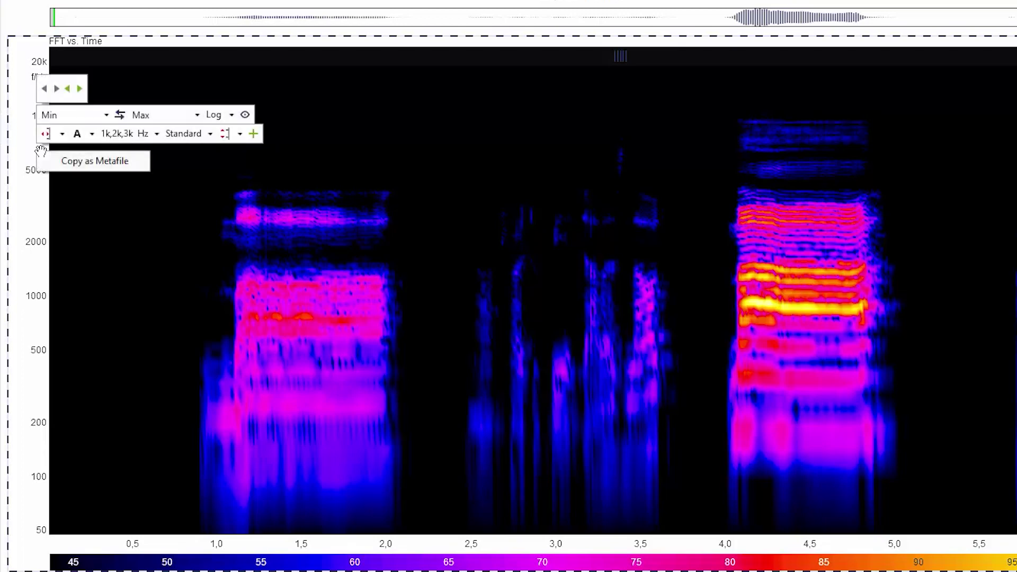
click(232, 114)
click(215, 128)
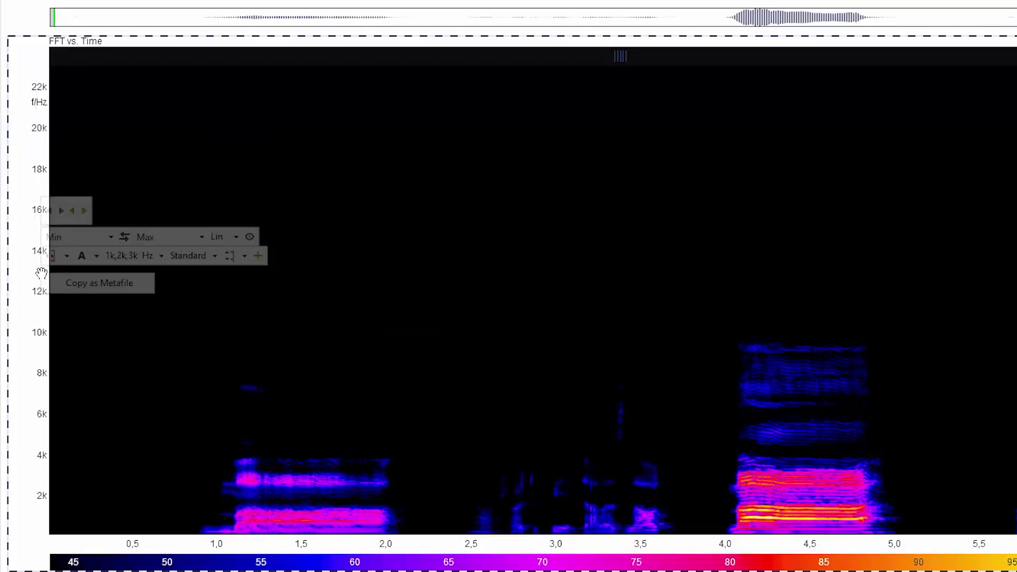
click(235, 237)
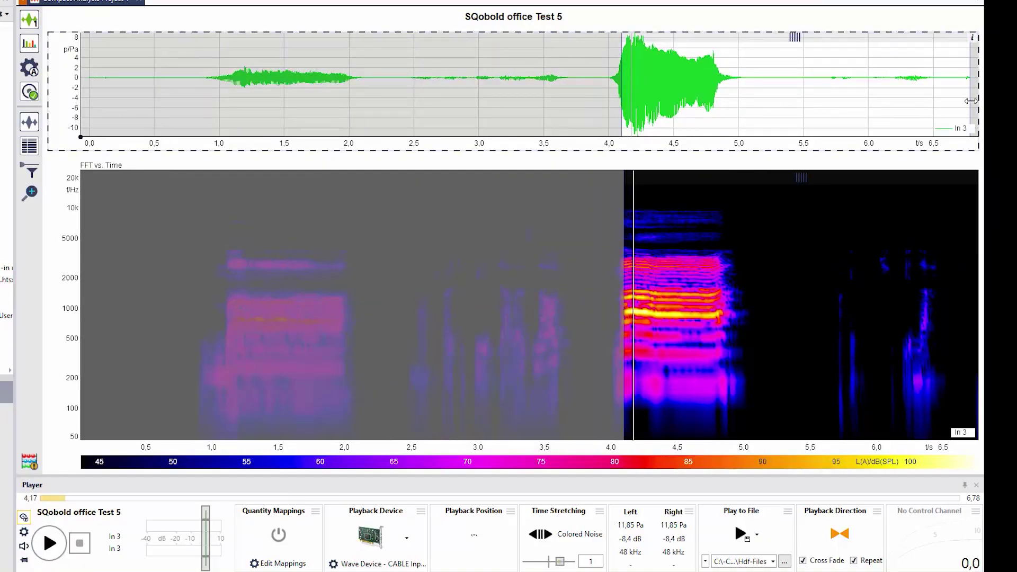
- Trim the selection to about 4.17–4.74 s and play that loud stretch back
drag(976, 106, 708, 110)
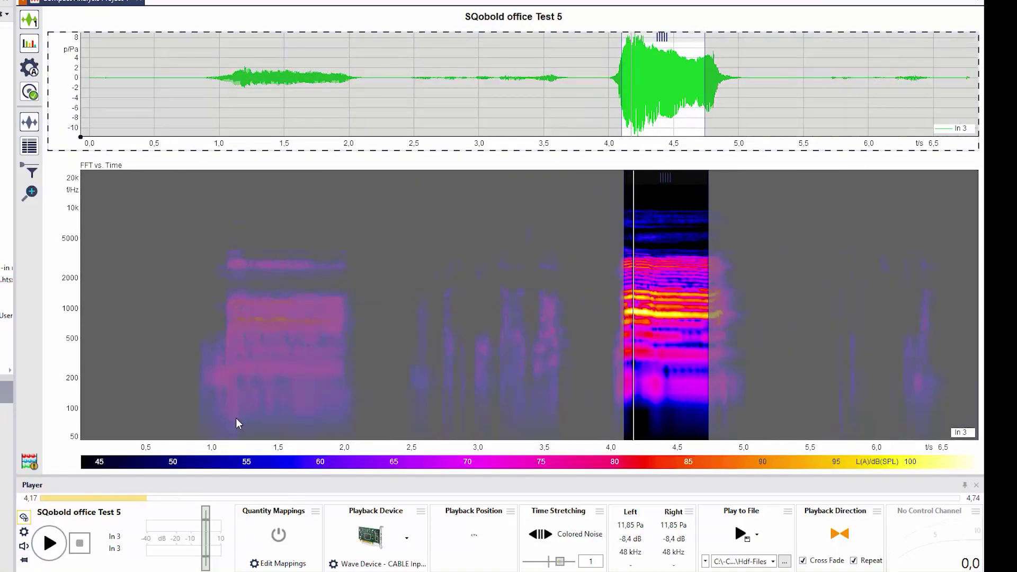
click(50, 544)
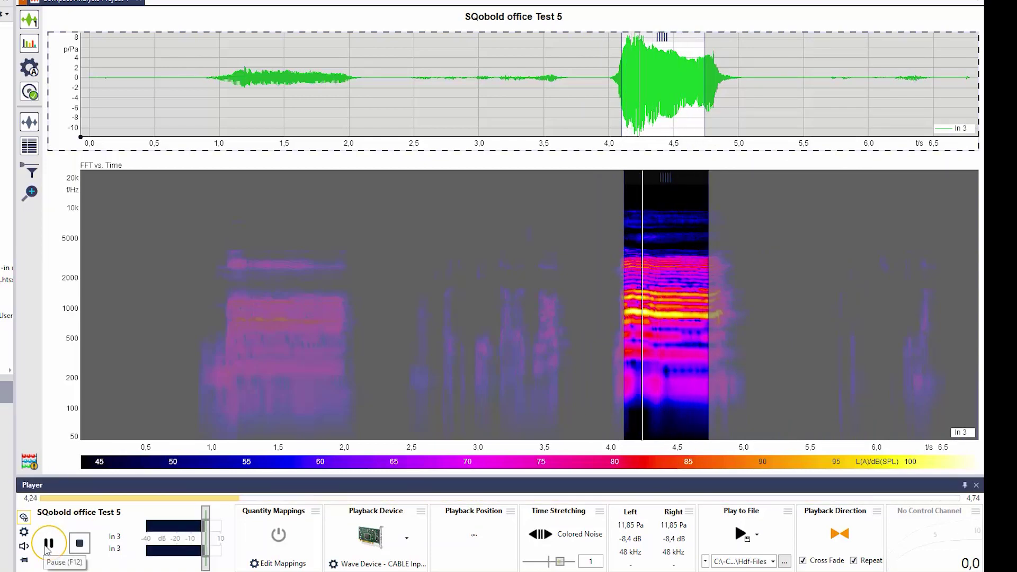
click(84, 549)
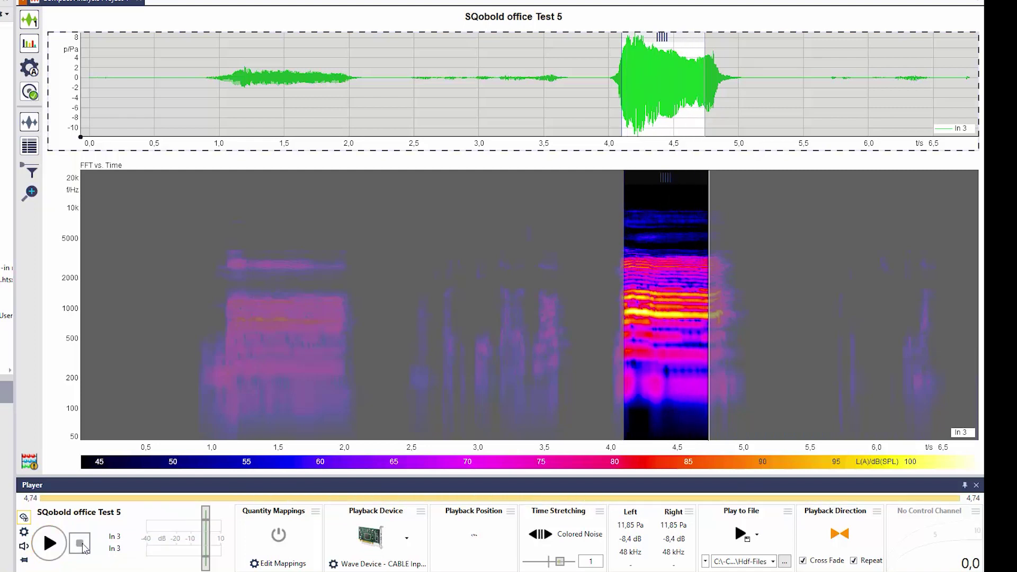
scroll(662, 447, up, 10)
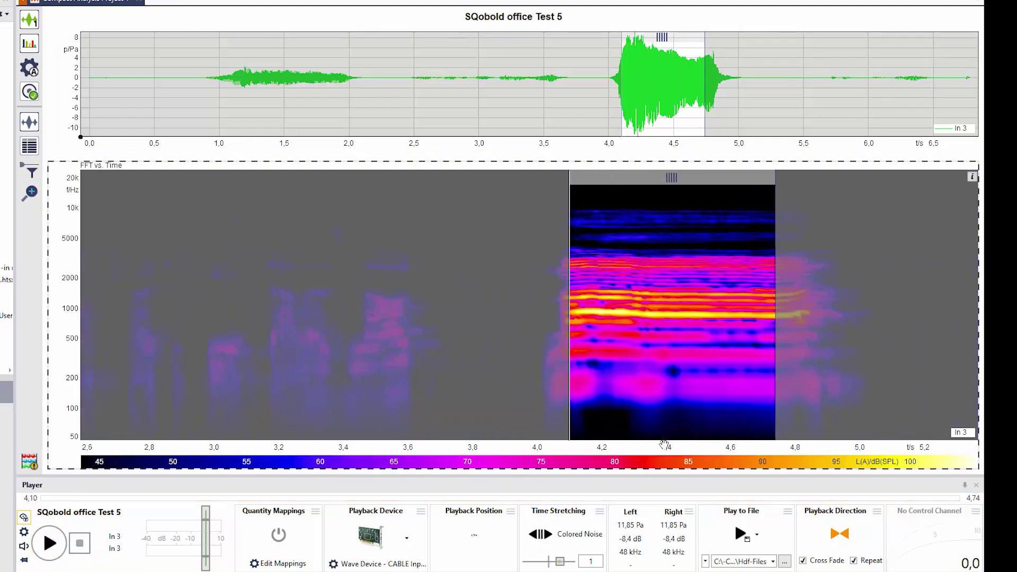
- Zoom the spectrogram to about 3.85–4.6 s and 700–2500 Hz, fitting harmonic cursor lines to the bands
scroll(72, 317, up, 4)
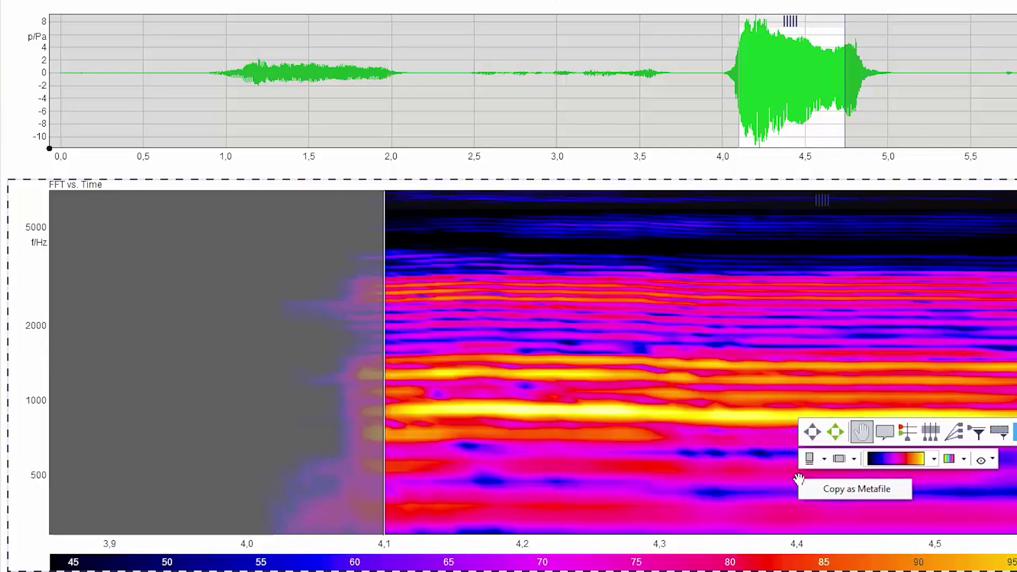
click(932, 439)
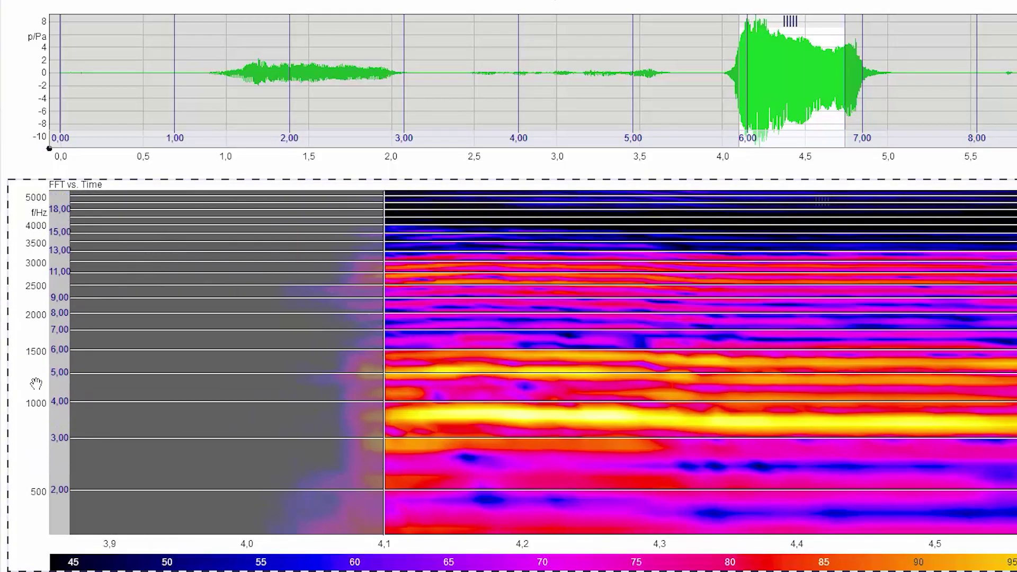
scroll(36, 384, up, 3)
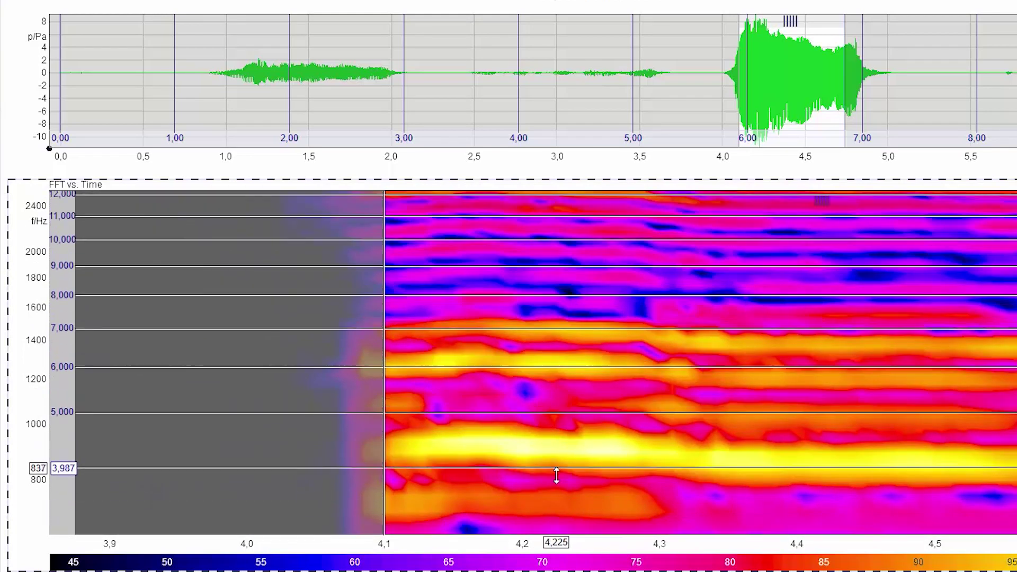
drag(557, 476, 554, 519)
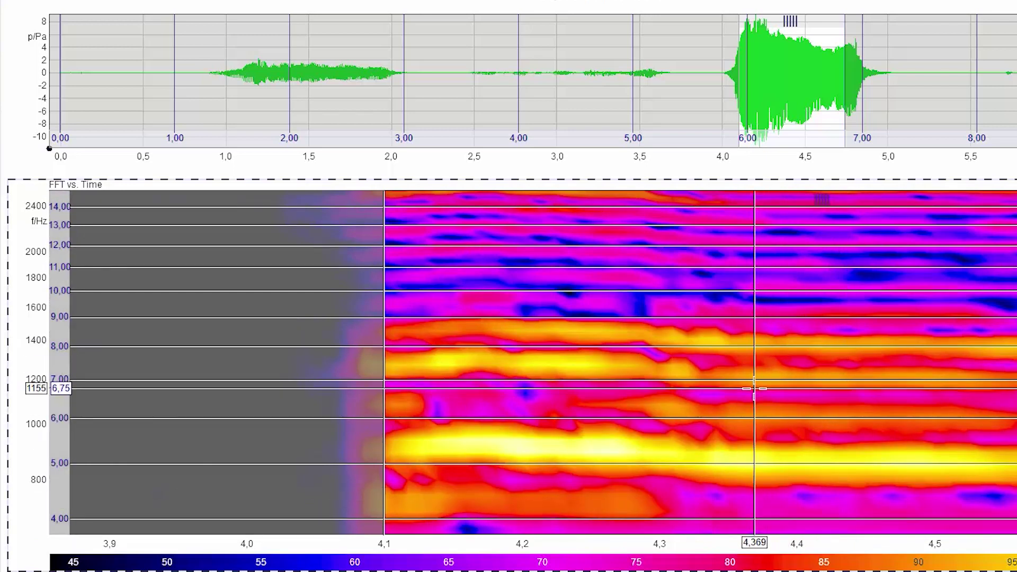
drag(750, 355, 756, 327)
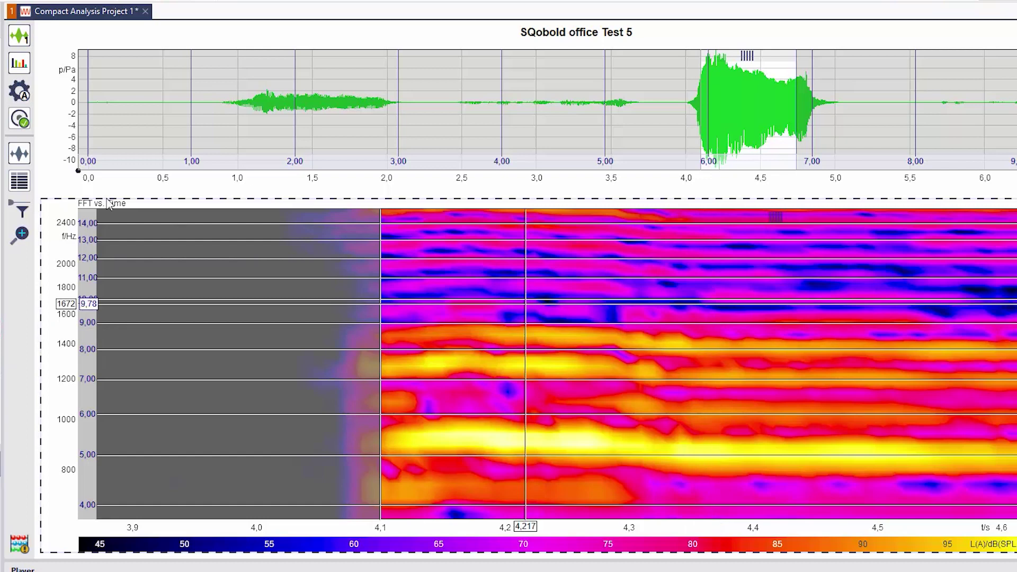
- Raise the FFT vs. Time frequency resolution from Low to High and realign the harmonic cursor
click(19, 68)
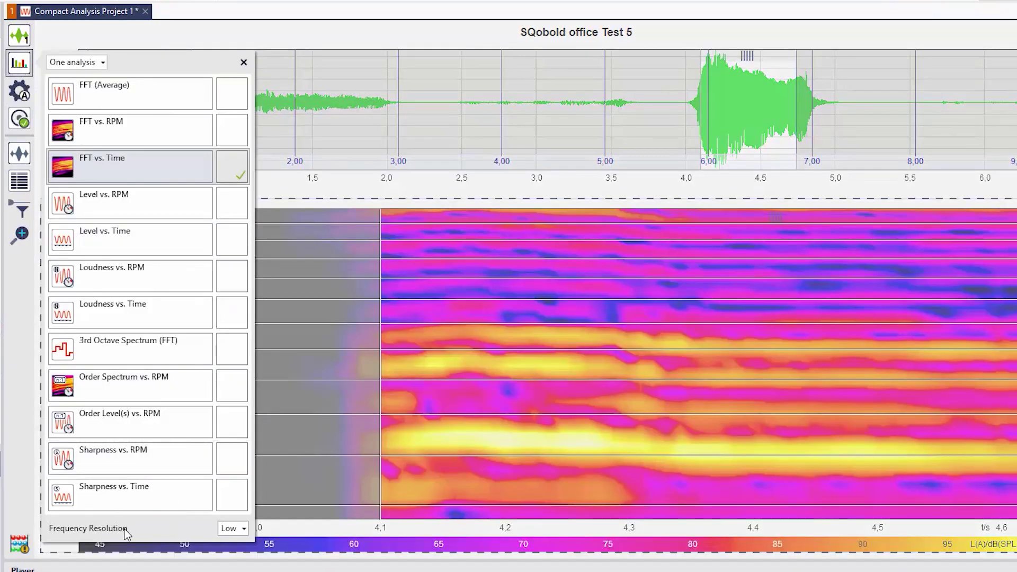
click(244, 529)
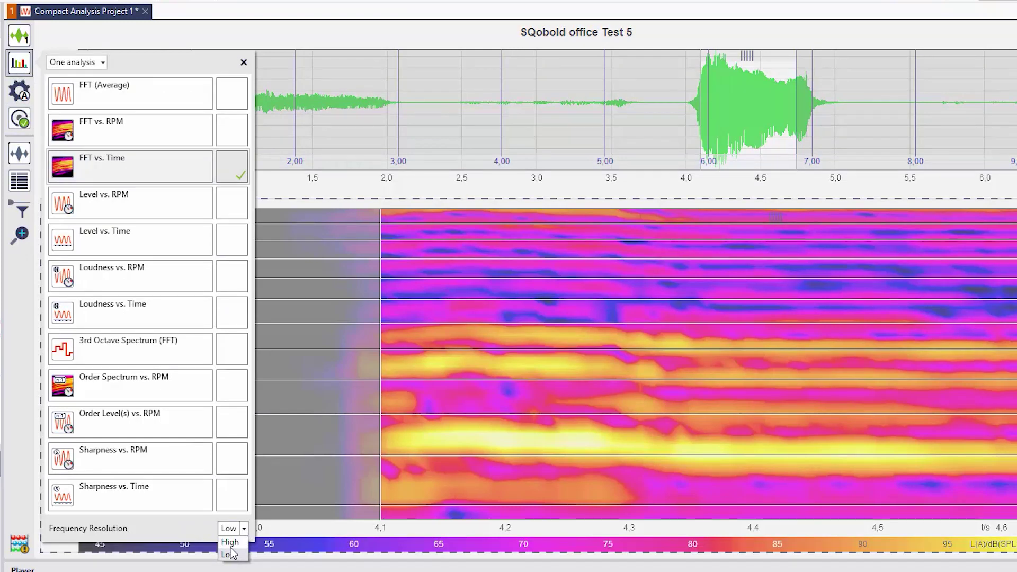
click(551, 454)
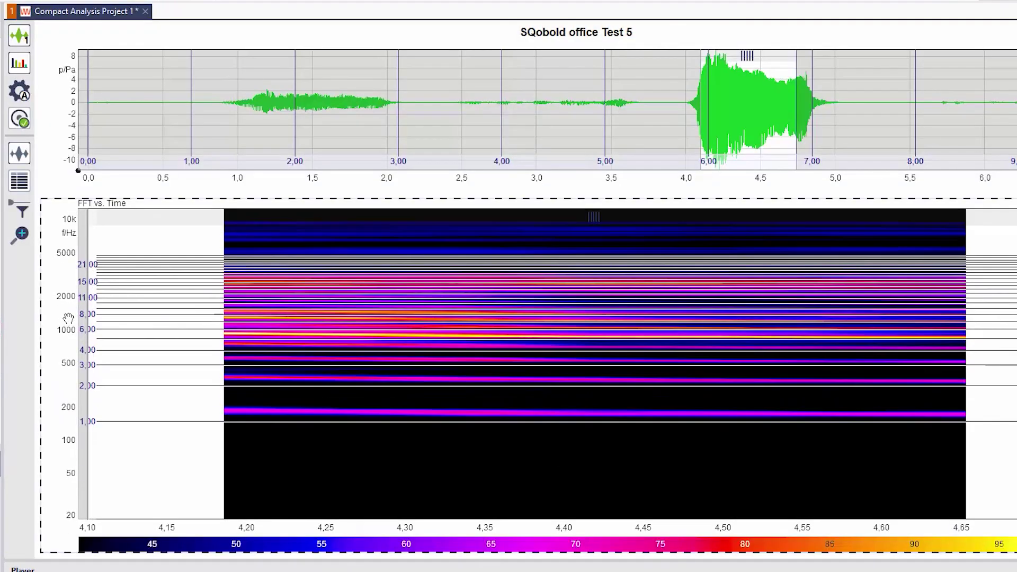
scroll(49, 319, up, 1)
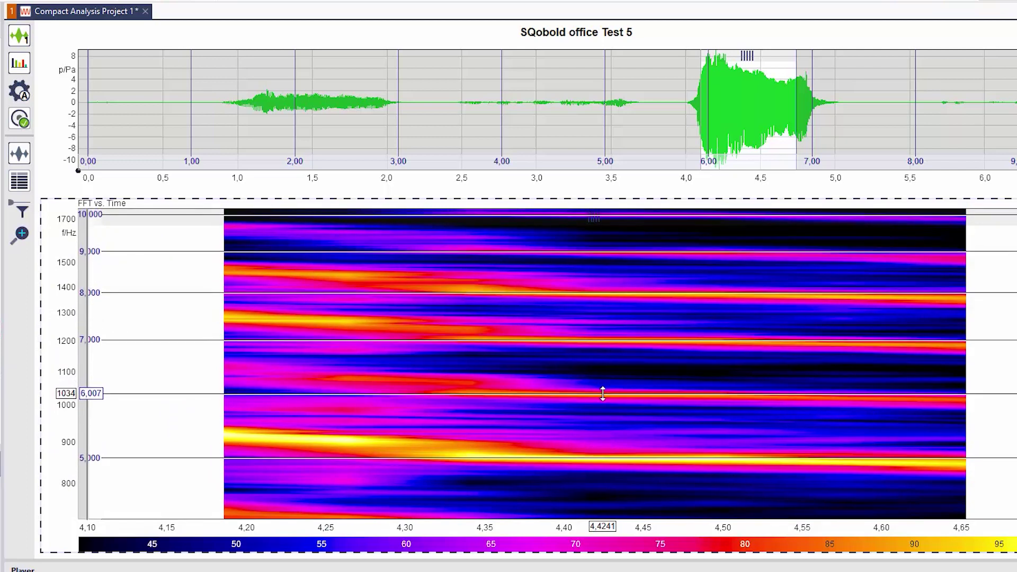
drag(605, 391, 636, 298)
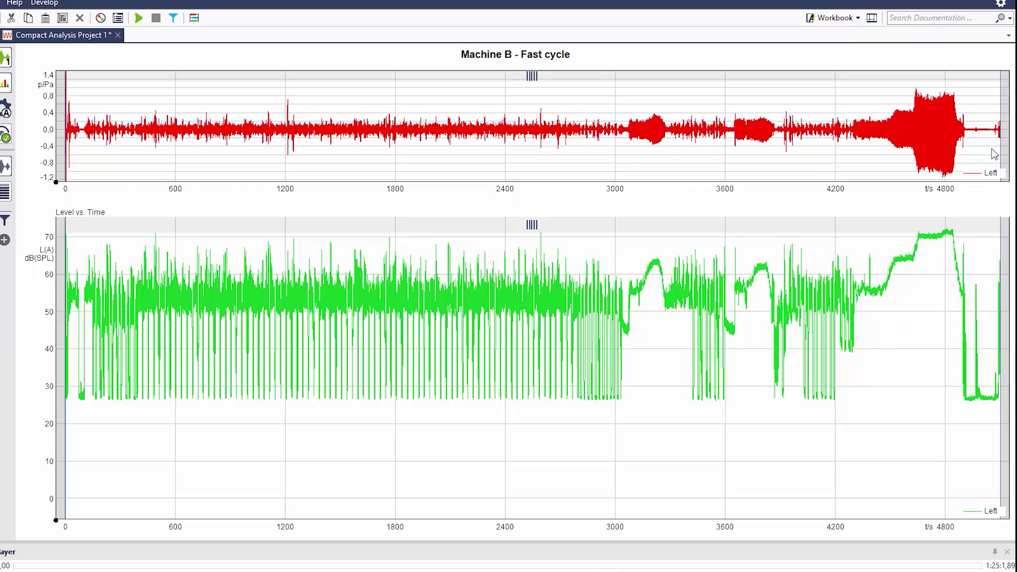
- Select the Level vs. Time diagram for Machine B - Fast cycle
click(35, 307)
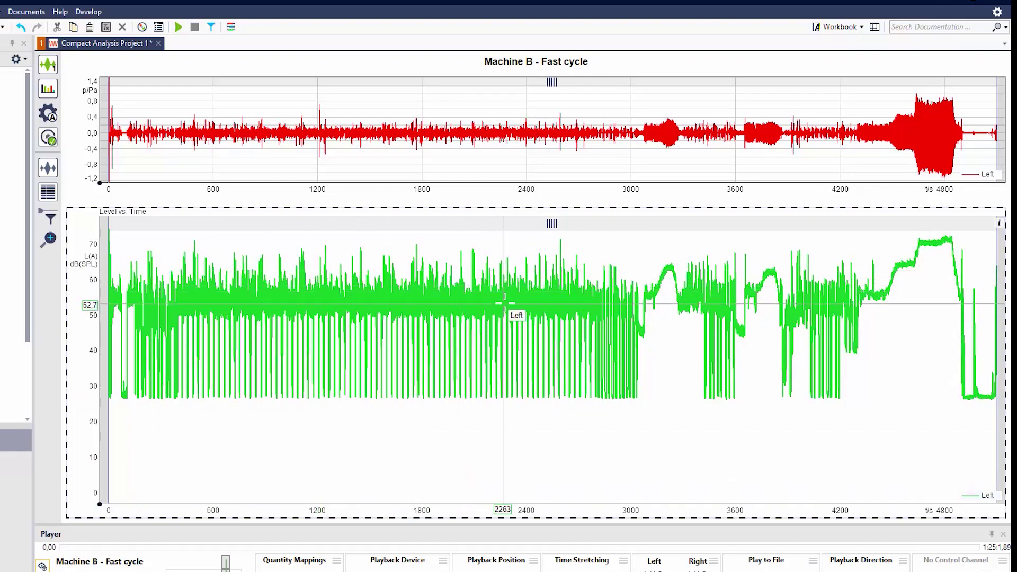
- Mark a short waveform stretch, zoom the level plot to it, and shift it to about 3150–3270 s
drag(985, 133, 335, 135)
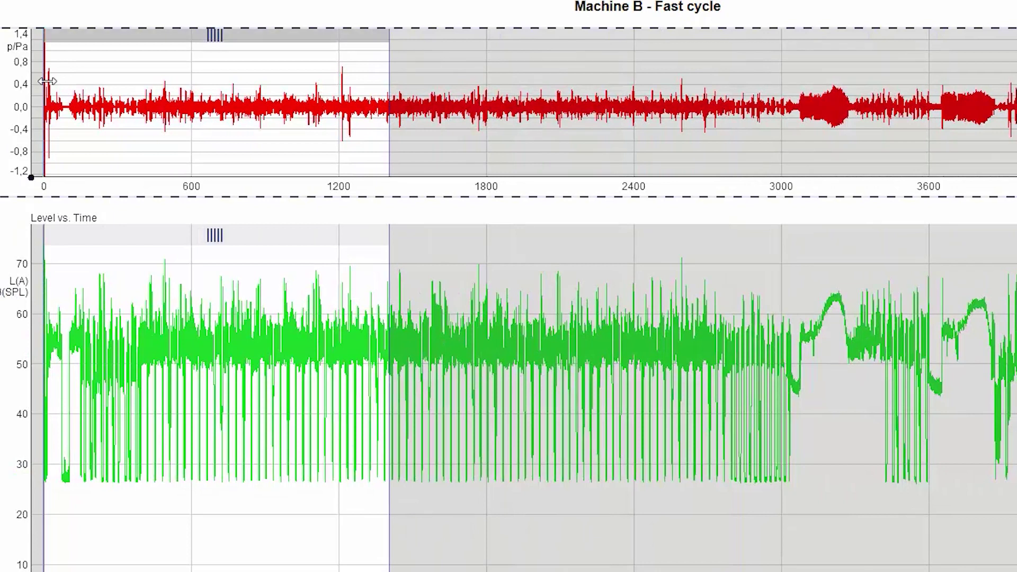
drag(90, 104, 294, 85)
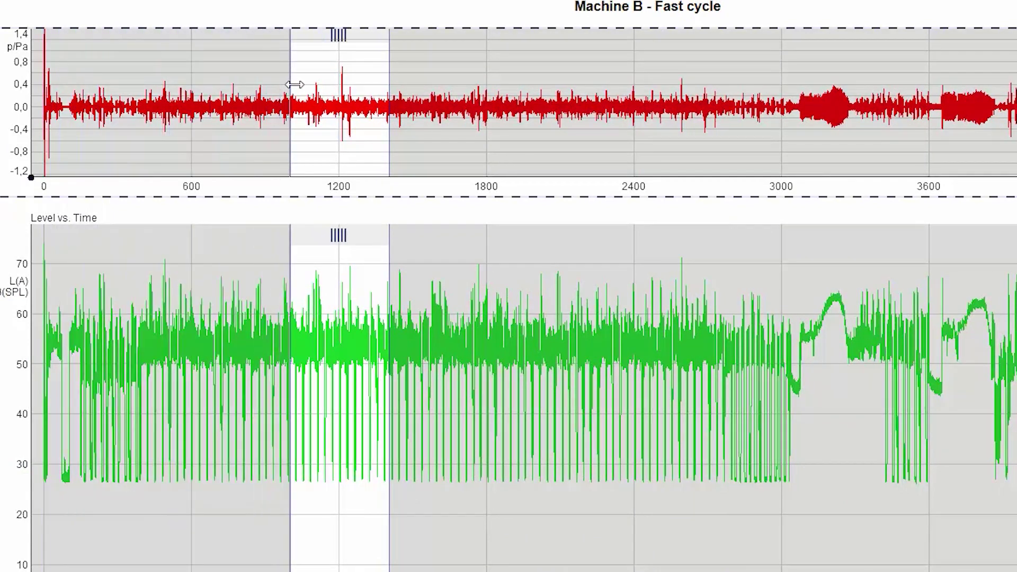
click(227, 403)
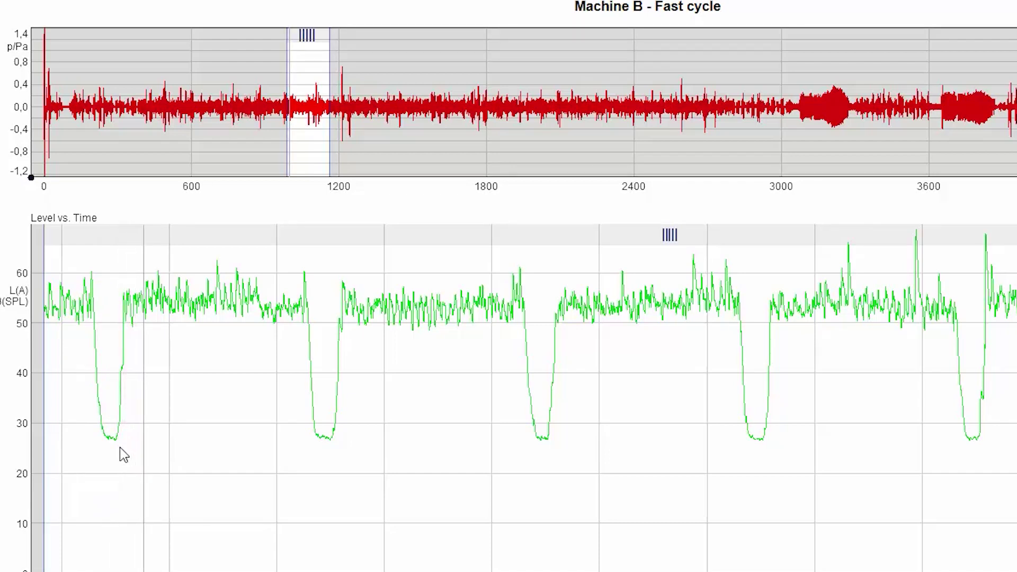
click(313, 32)
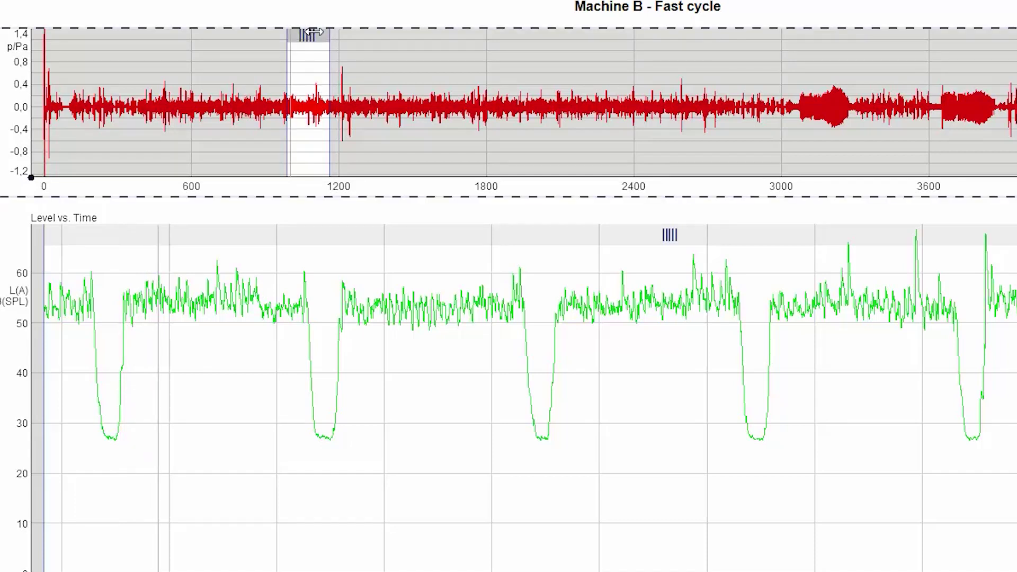
drag(312, 33, 829, 70)
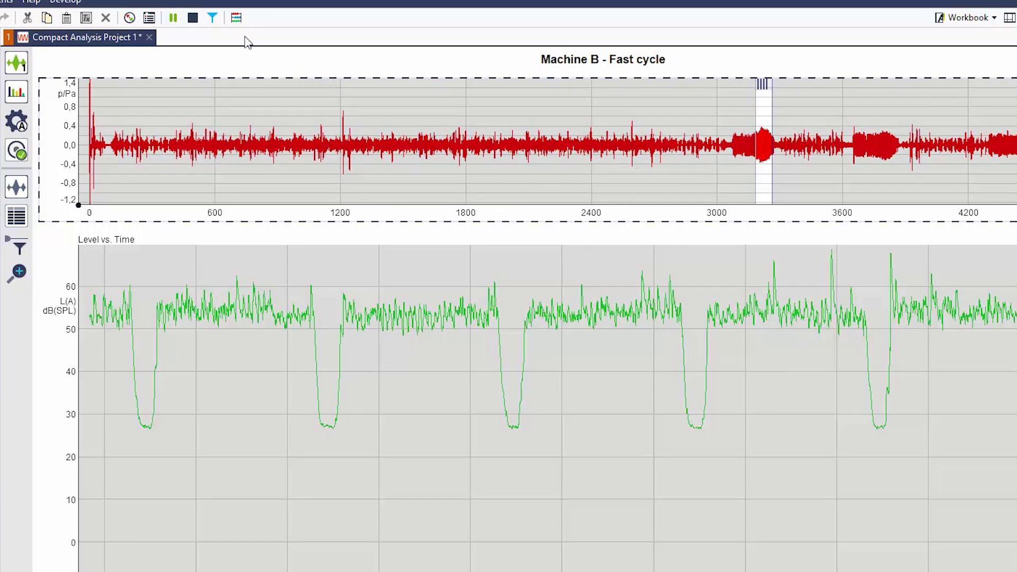
- Recalculate the level plot for the window around 3200 s
click(241, 18)
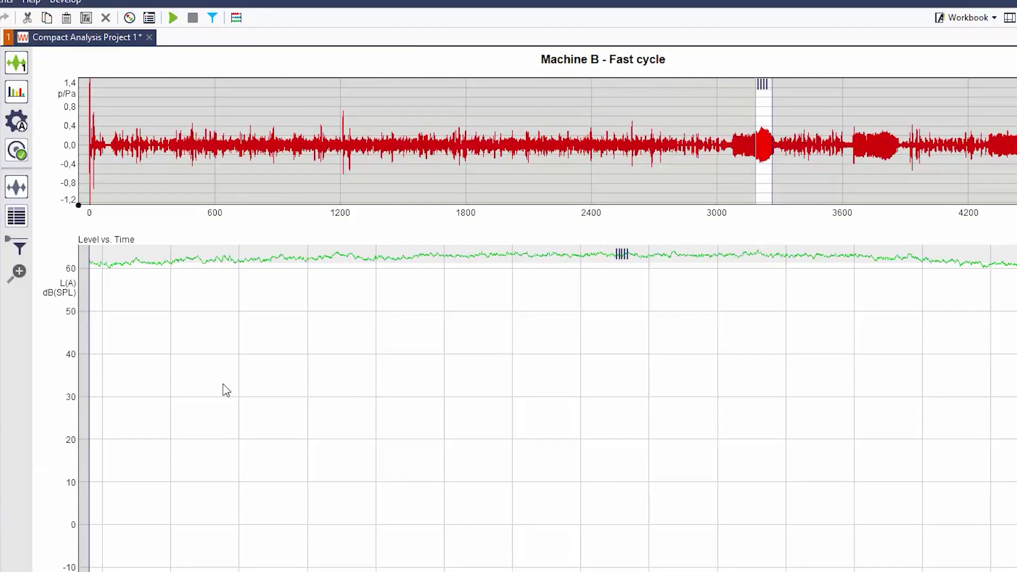
click(64, 281)
scroll(64, 287, up, 2)
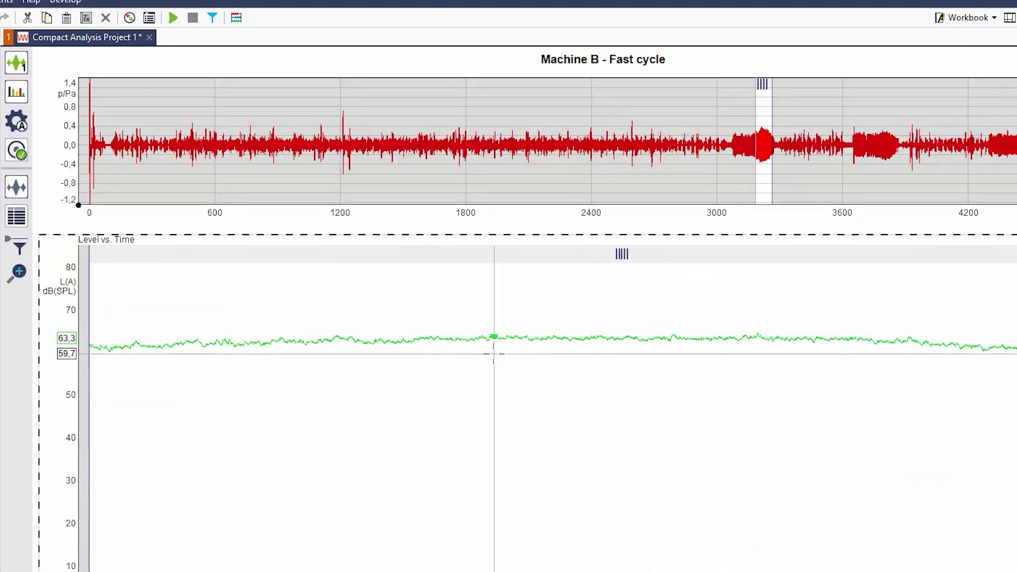
- Move the window to about 4740–4815 s, recalculate the level plot, and play it
click(761, 87)
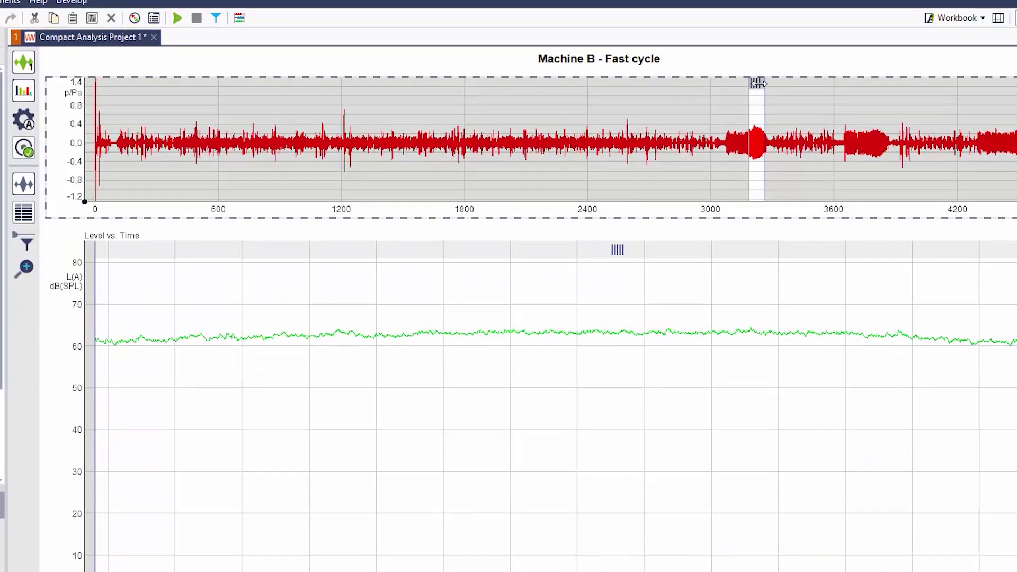
drag(760, 87, 1016, 85)
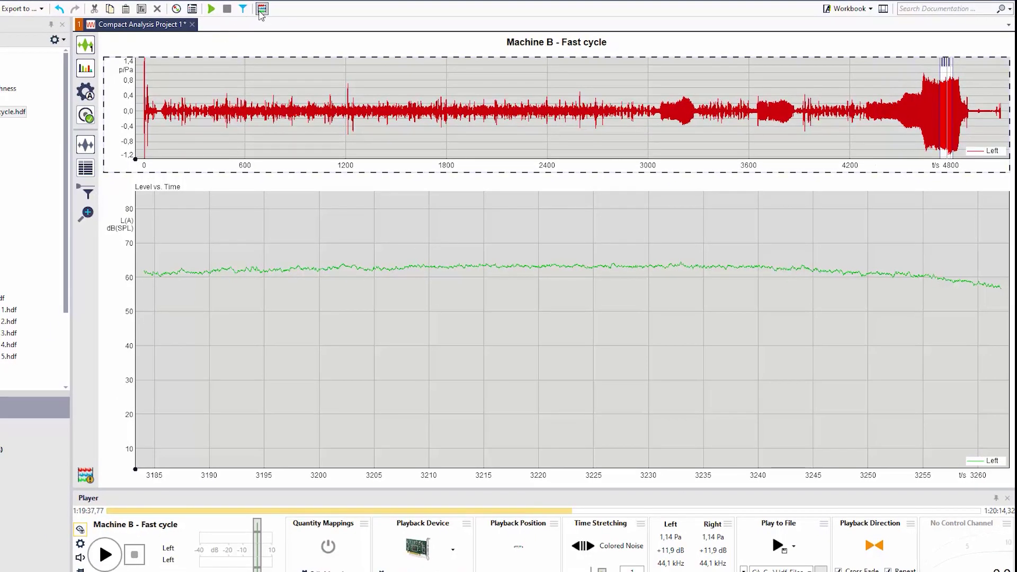
click(261, 9)
click(104, 555)
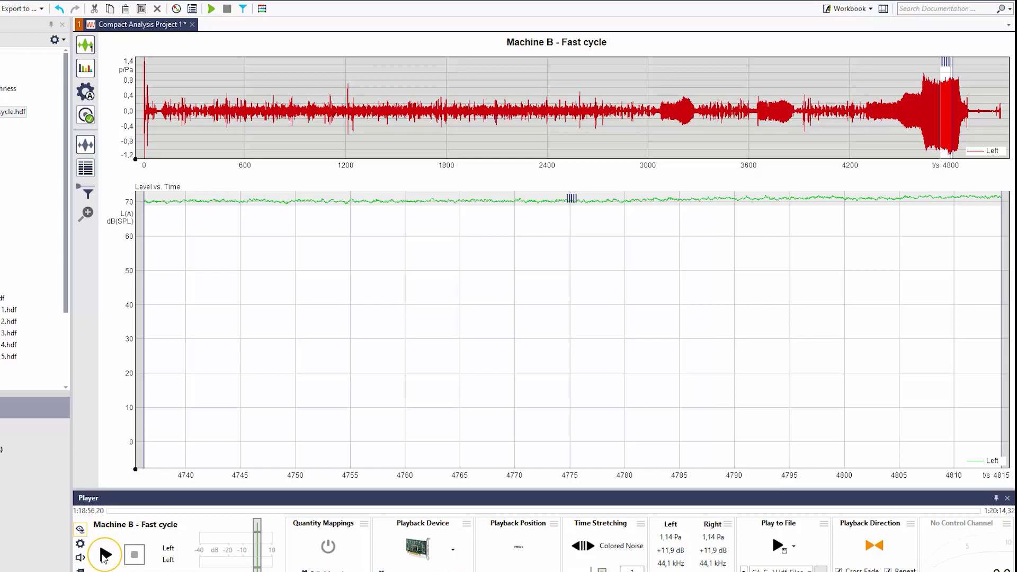
click(129, 249)
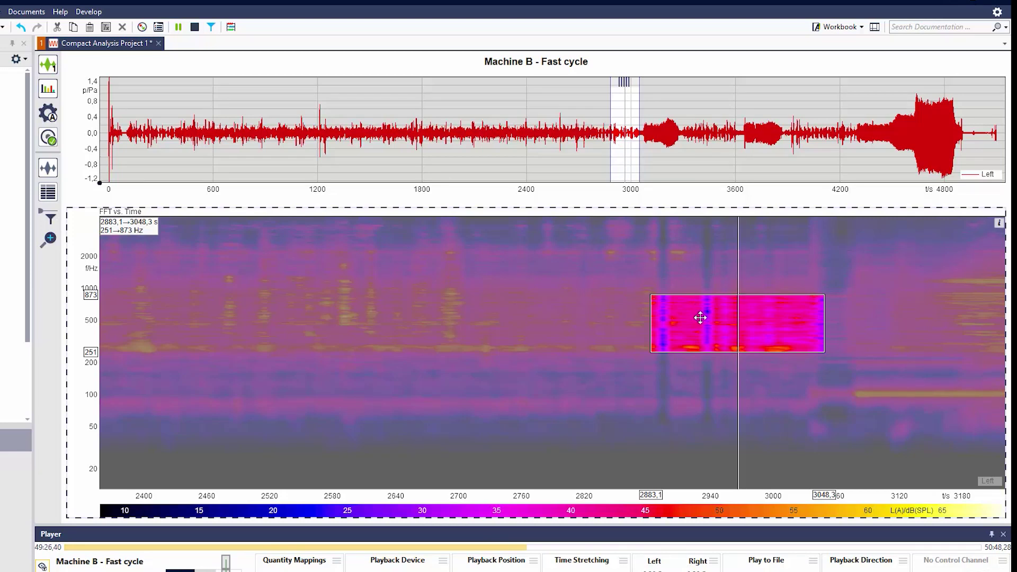
- Reposition and shrink the time-frequency filter box on the Machine B spectrogram
drag(700, 317, 652, 258)
drag(777, 293, 688, 266)
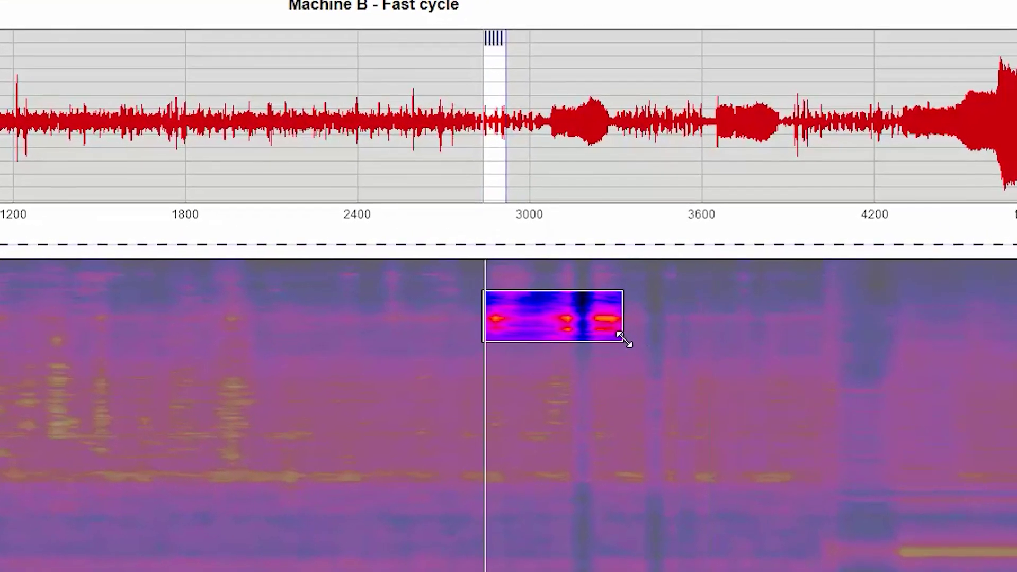
drag(623, 340, 545, 341)
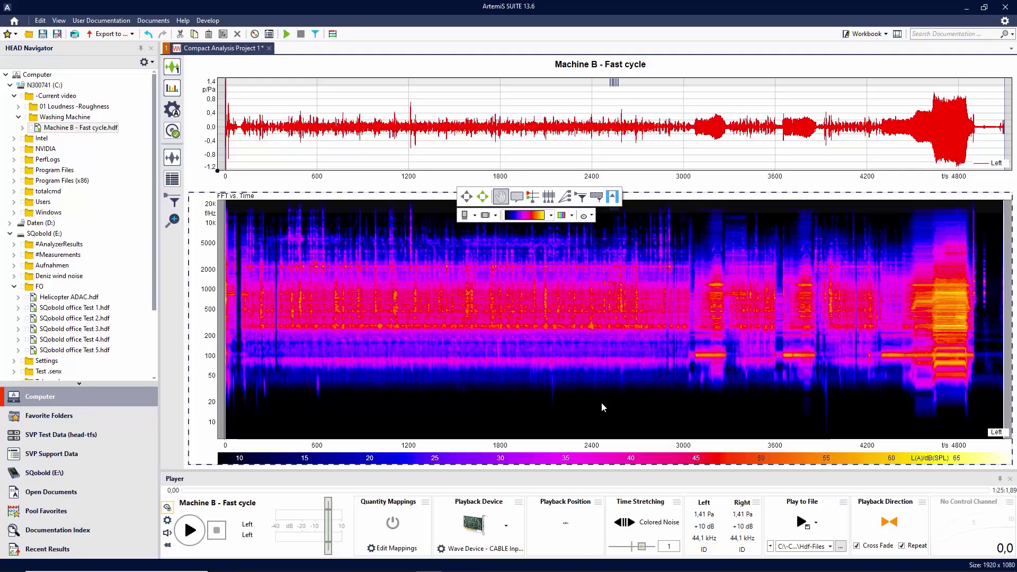
- Mark the 2883–3048 s, 251–873 Hz region and play back only that band
drag(801, 307, 958, 307)
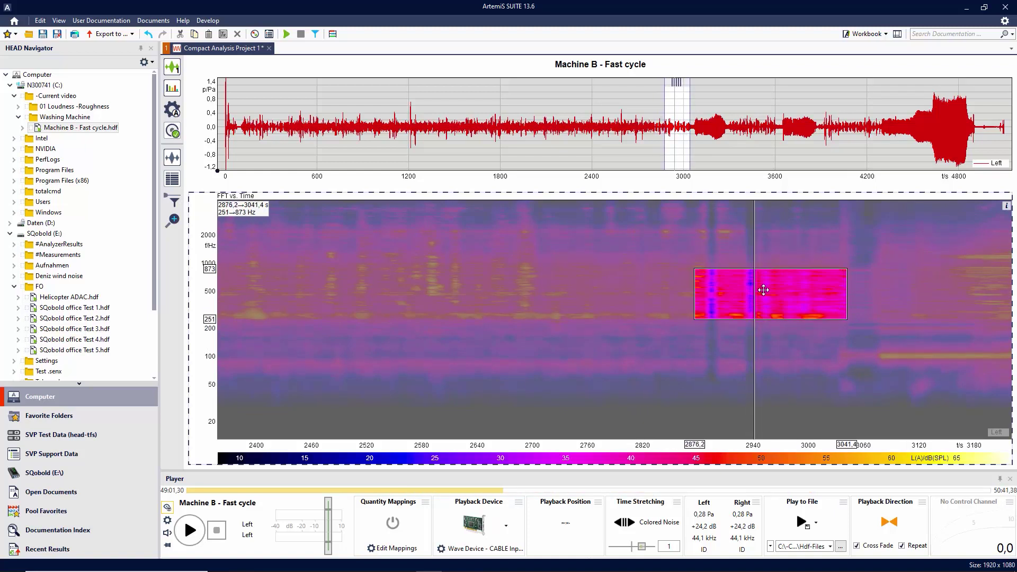
click(185, 536)
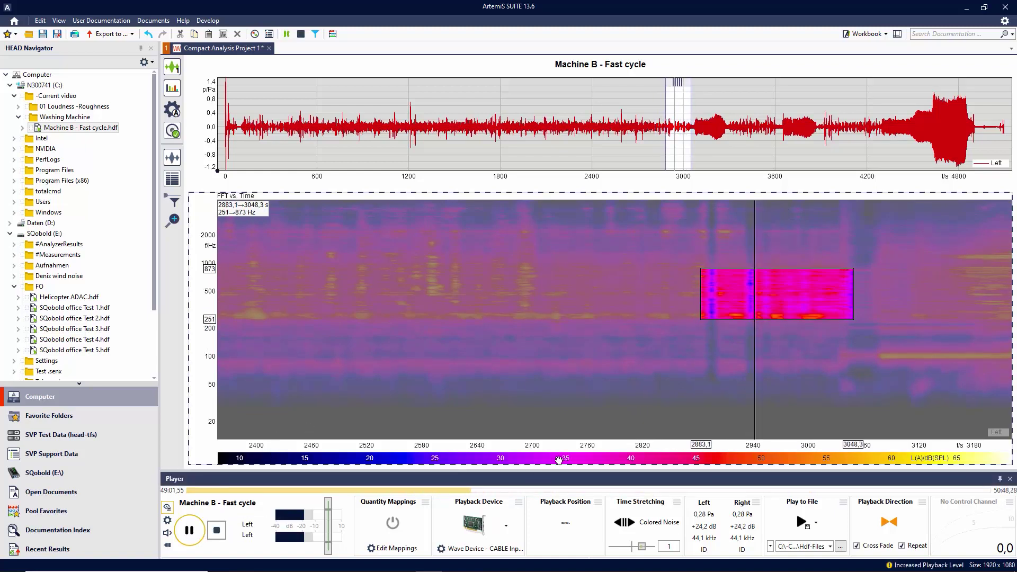